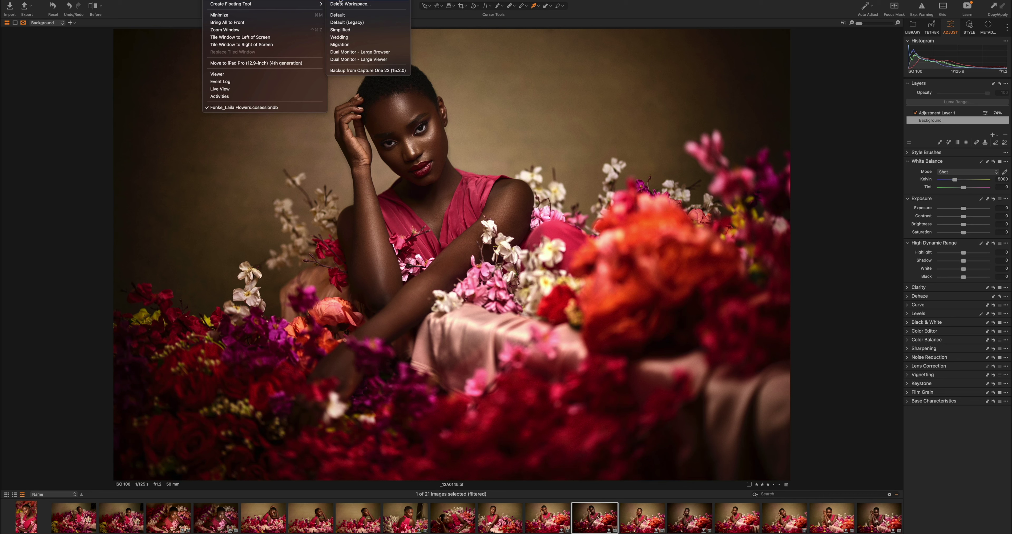
Switch to the Default workspace and remove the Tether tool tab with all of its tools
click(348, 15)
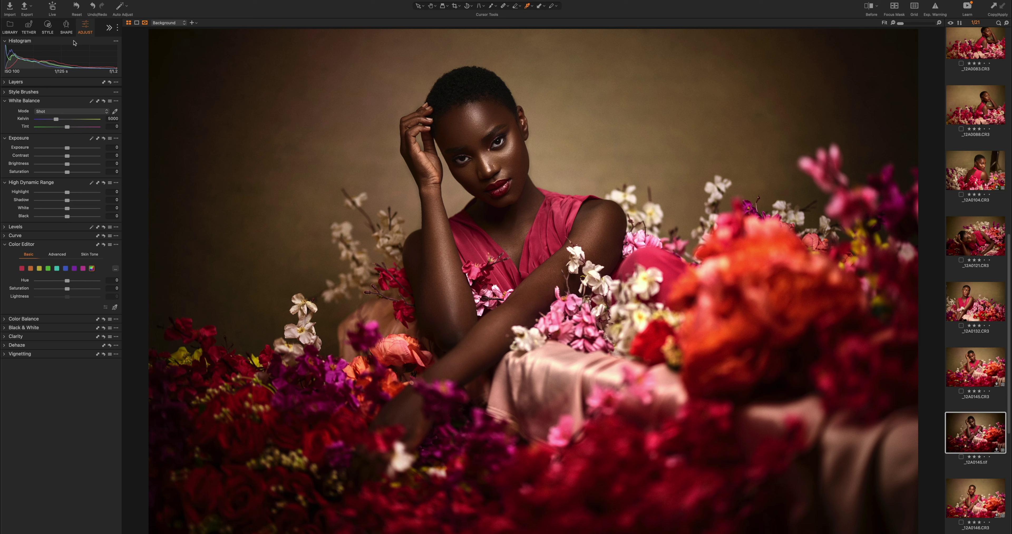
click(29, 32)
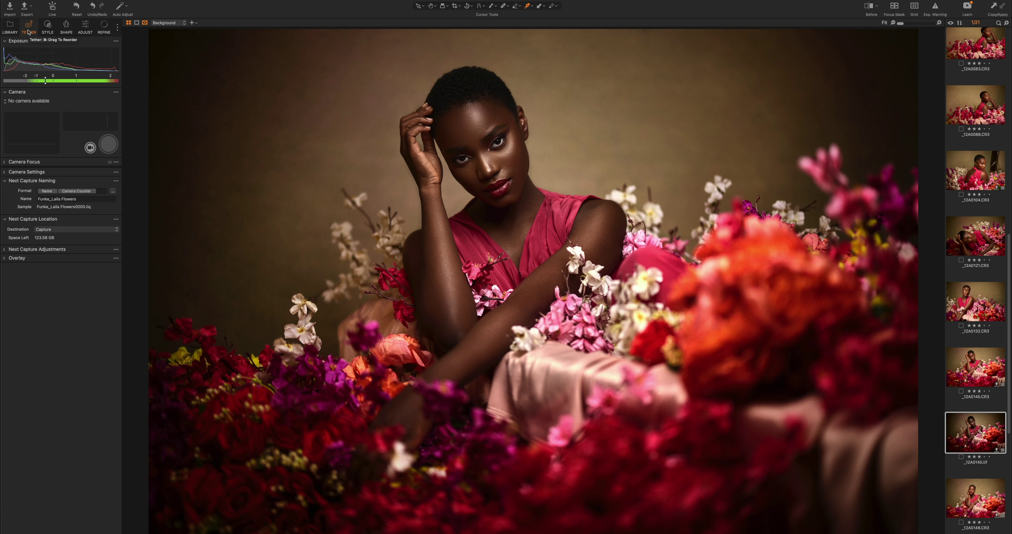
right_click(28, 32)
mouse_move(40, 35)
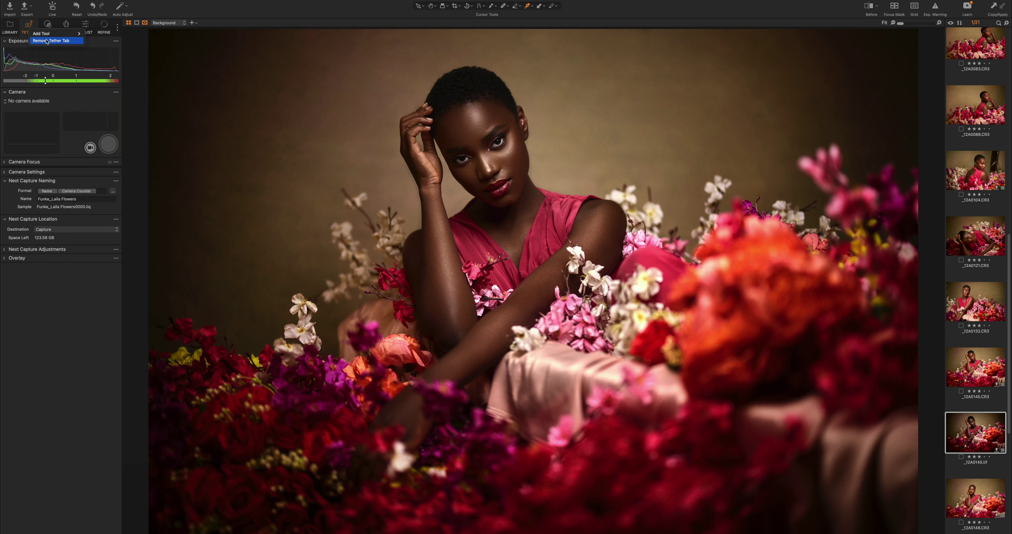
click(47, 41)
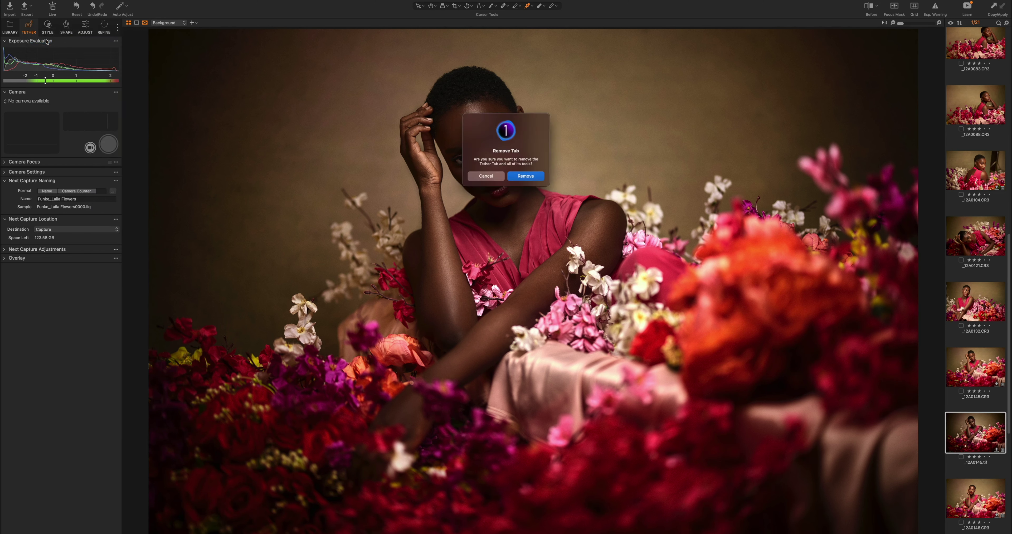
click(529, 177)
click(9, 32)
click(26, 28)
click(47, 31)
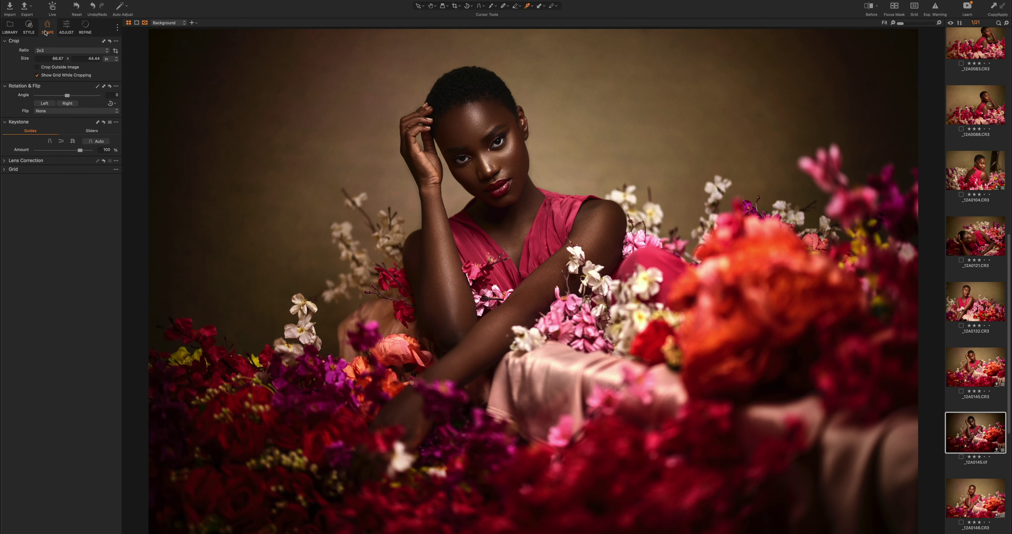
click(66, 27)
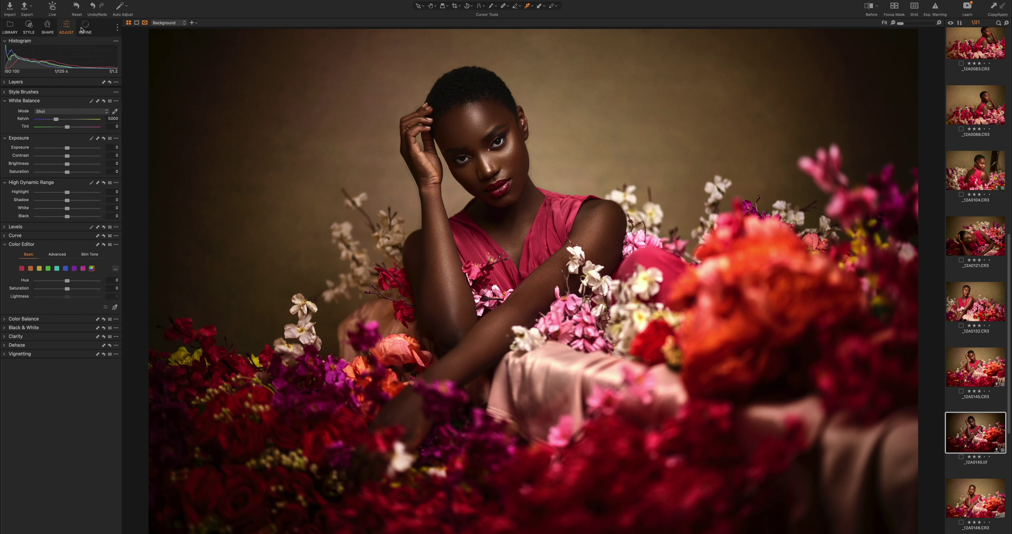
click(85, 27)
Remove the Shape tool tab together with its tools from the workspace
click(47, 29)
right_click(46, 31)
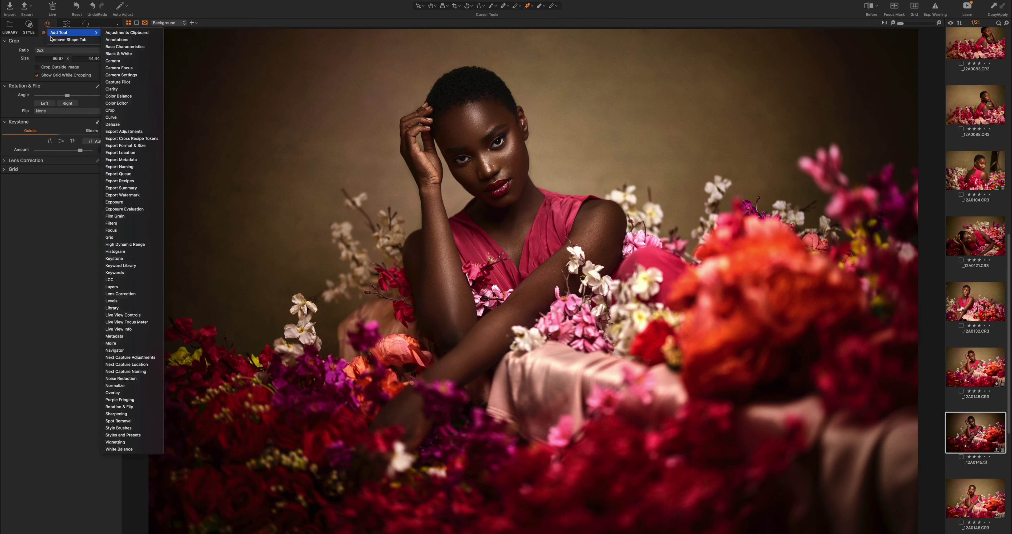
click(66, 40)
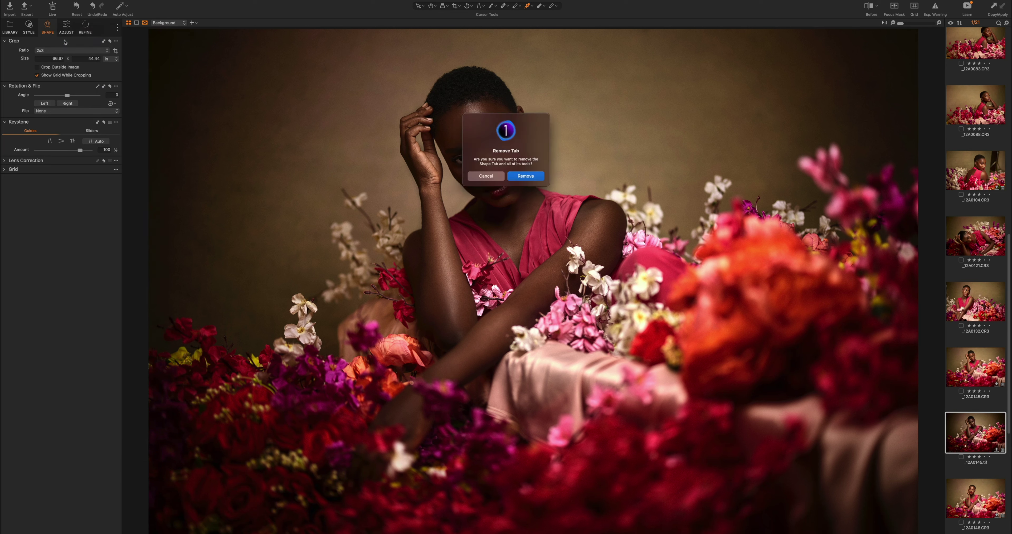
click(532, 177)
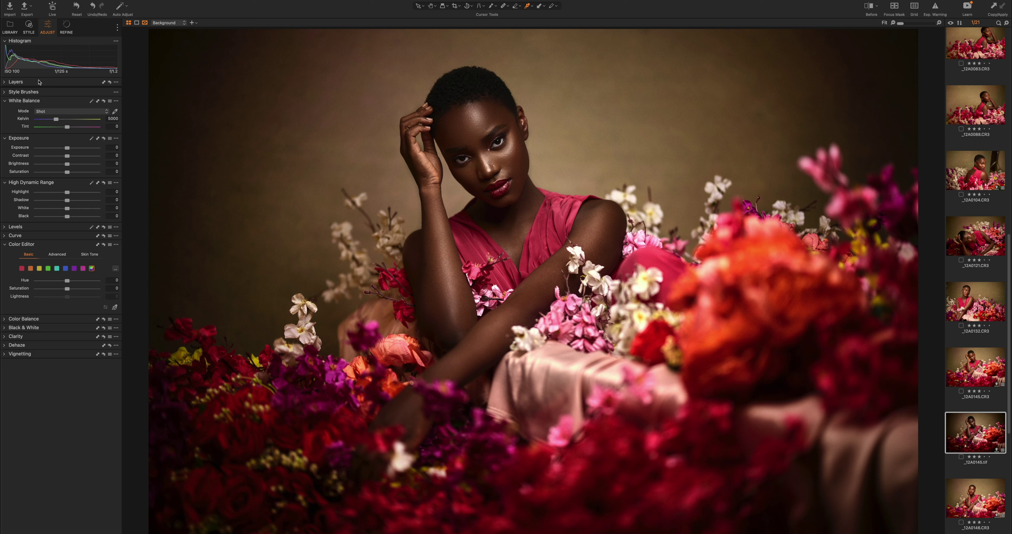
Look through the tools in the remaining Library, Style, Adjust and Refine tool tabs
click(63, 28)
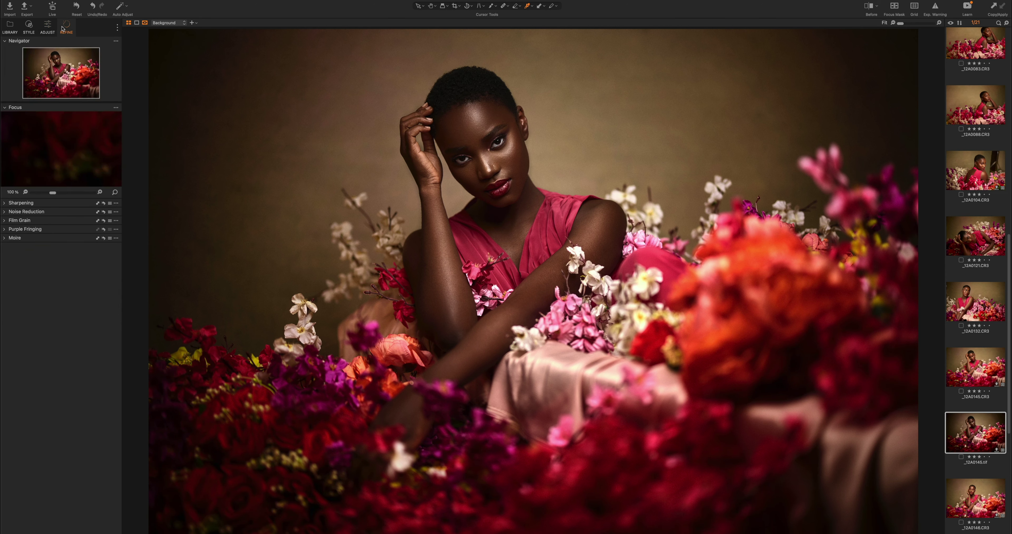
click(25, 33)
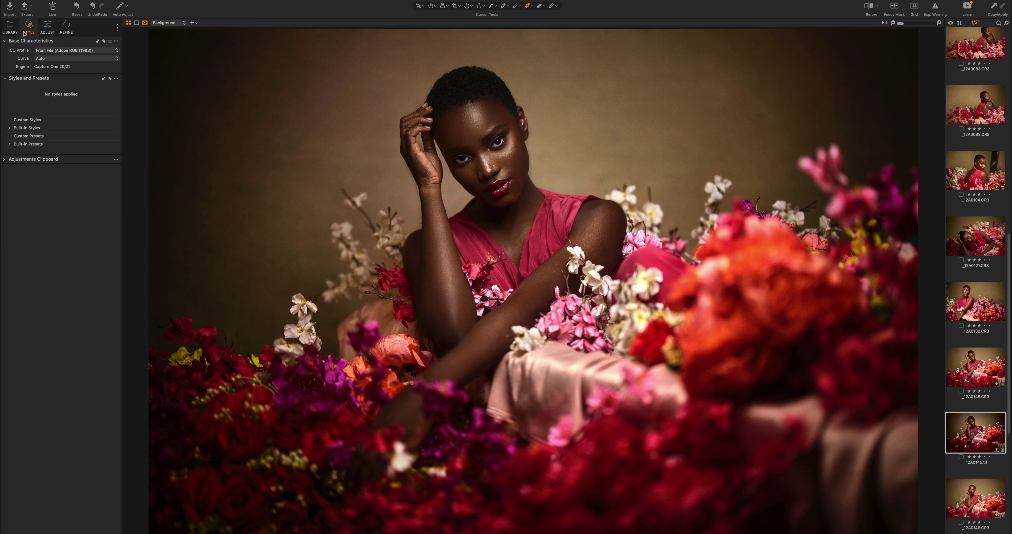
click(5, 29)
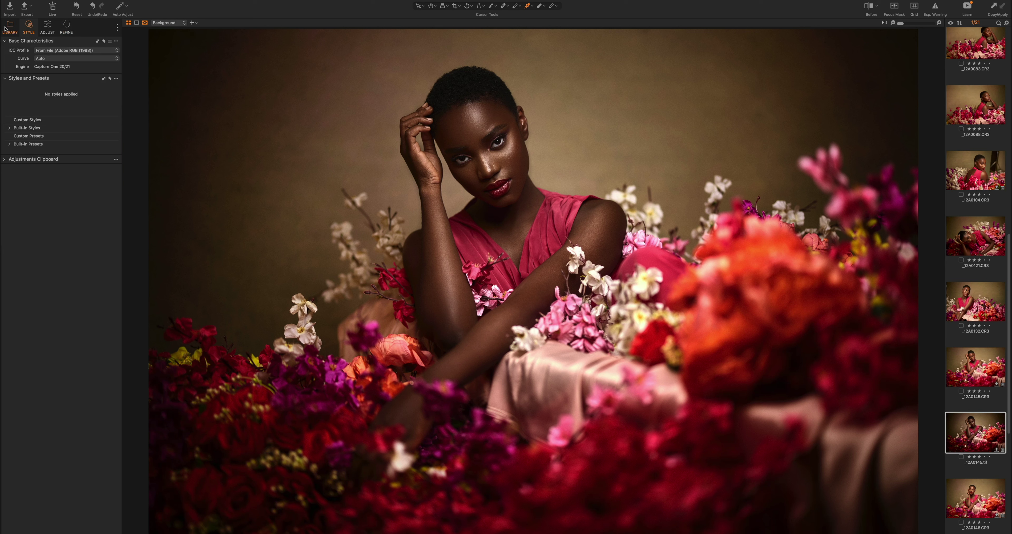
click(71, 25)
click(29, 27)
click(44, 29)
click(35, 33)
click(50, 27)
click(66, 26)
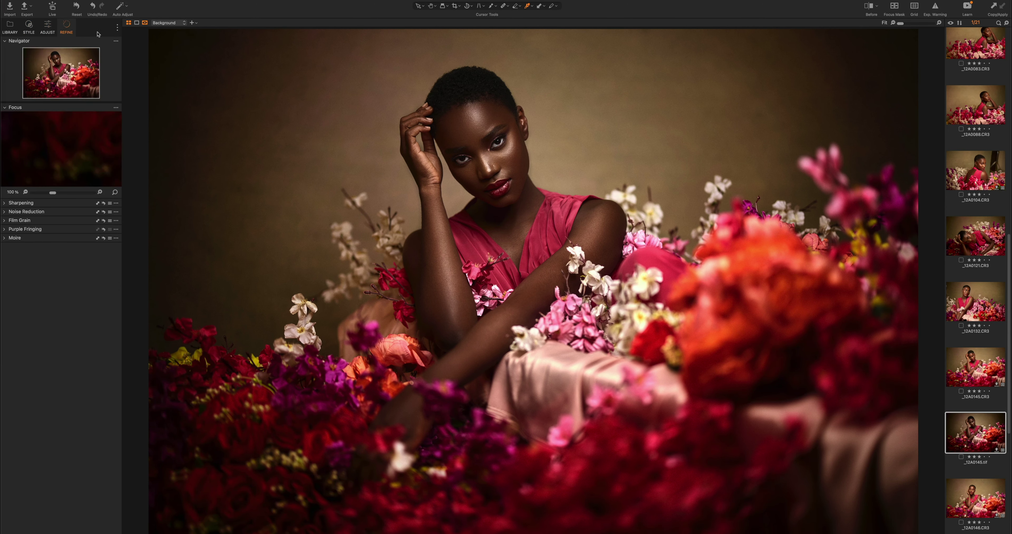
Add the Export tool tab to the workspace
click(116, 28)
click(117, 27)
click(117, 28)
mouse_move(135, 34)
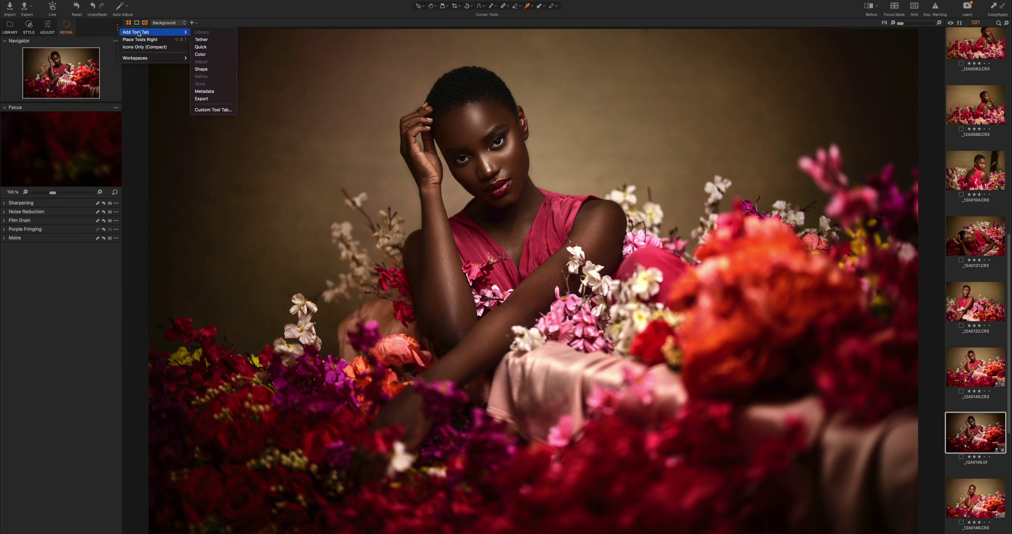
click(209, 99)
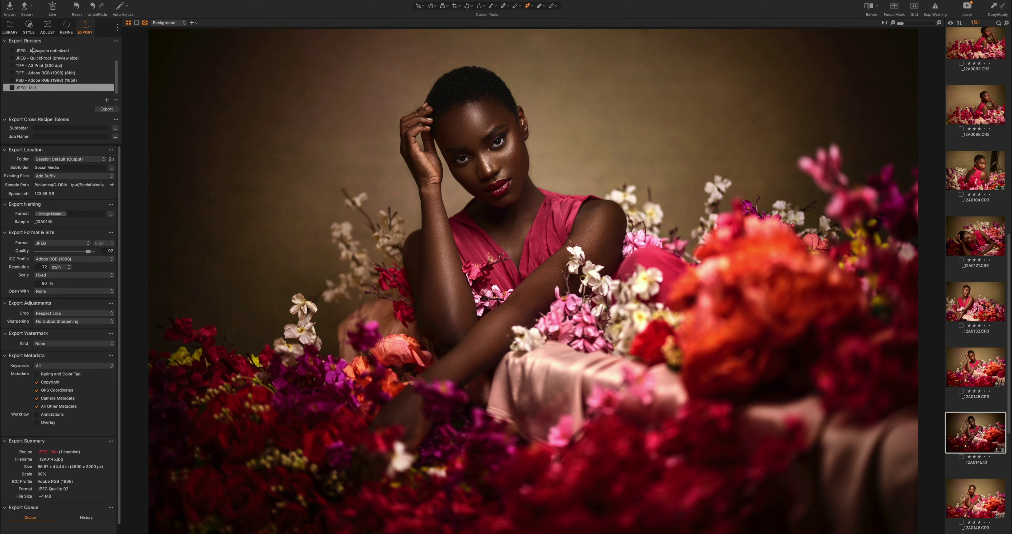
mouse_move(33, 50)
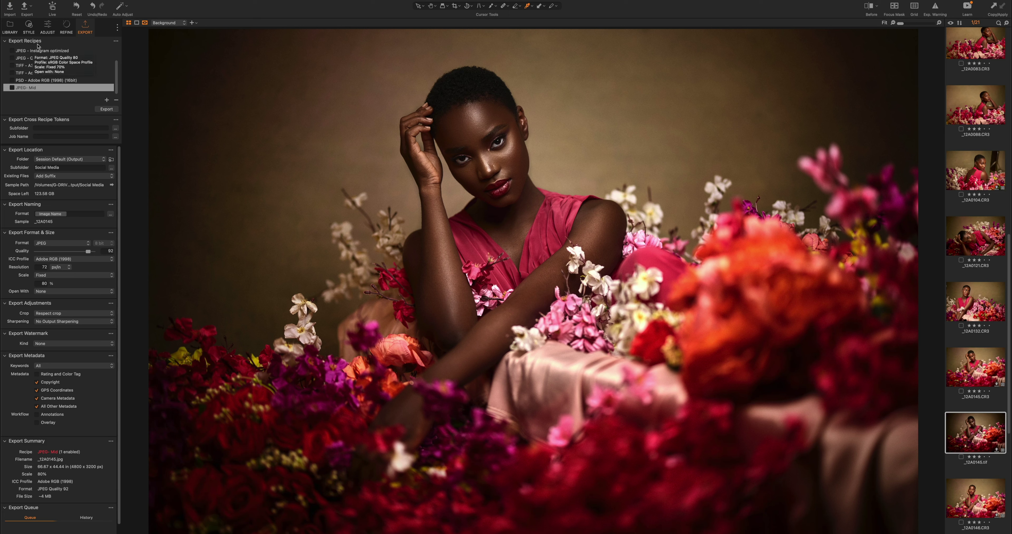
click(66, 28)
click(48, 29)
click(28, 28)
click(9, 29)
click(85, 28)
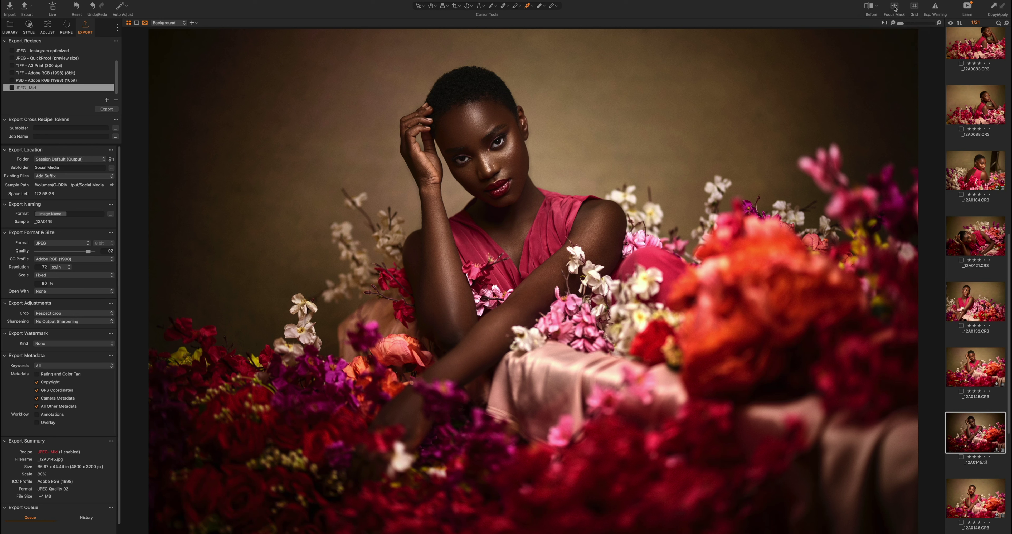
Customize the toolbar so that Exposure Warning sits between Before/After and Focus Mask
right_click(670, 2)
click(691, 23)
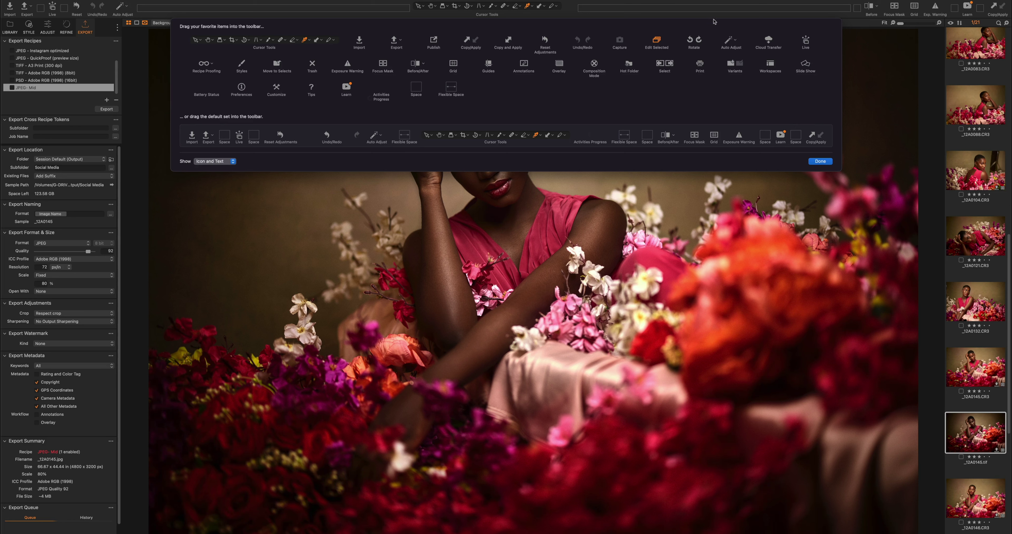
drag(937, 9, 778, 85)
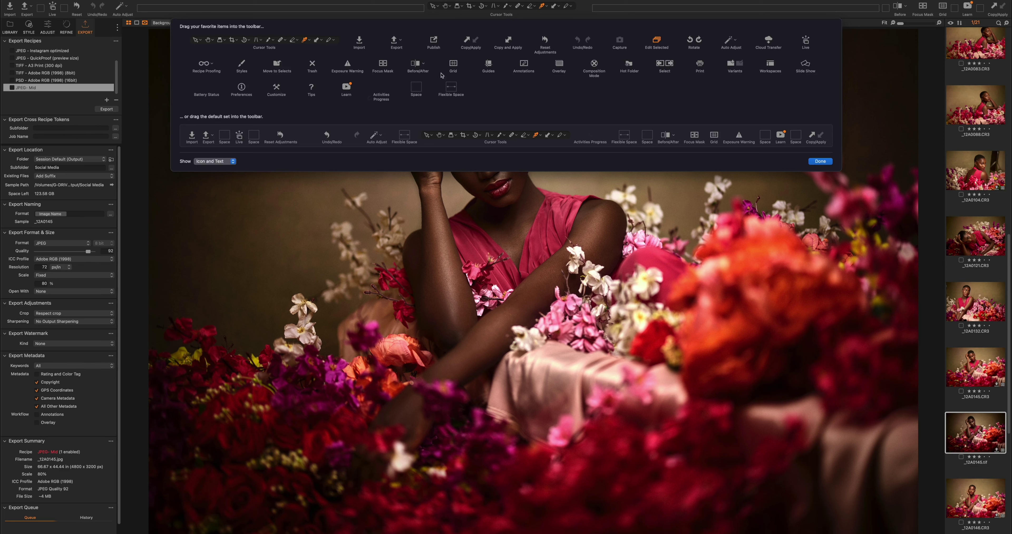
drag(348, 65, 907, 8)
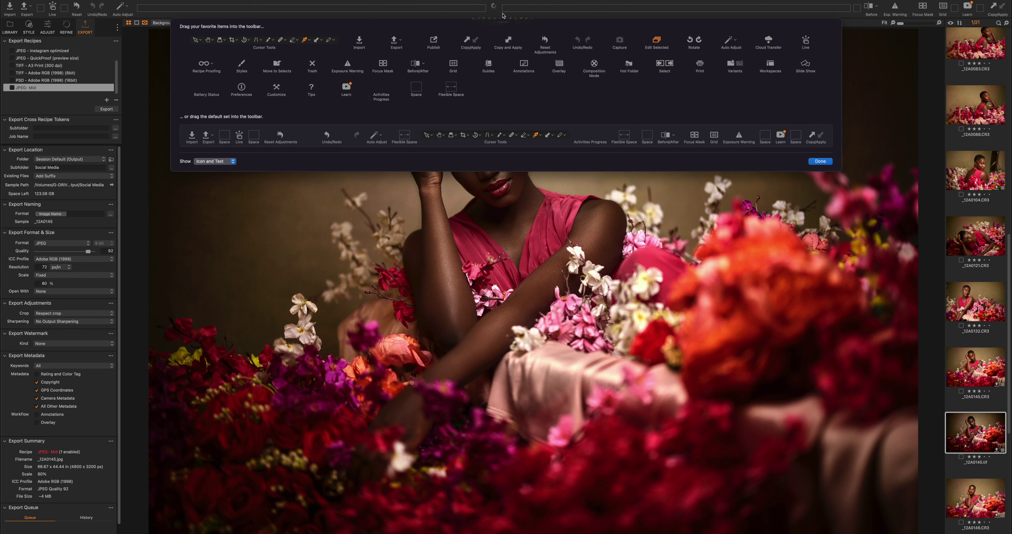
Reposition the Cursor Tools group, add Print between Before/After and Exposure Warning, and finish customizing the toolbar
drag(495, 9, 487, 11)
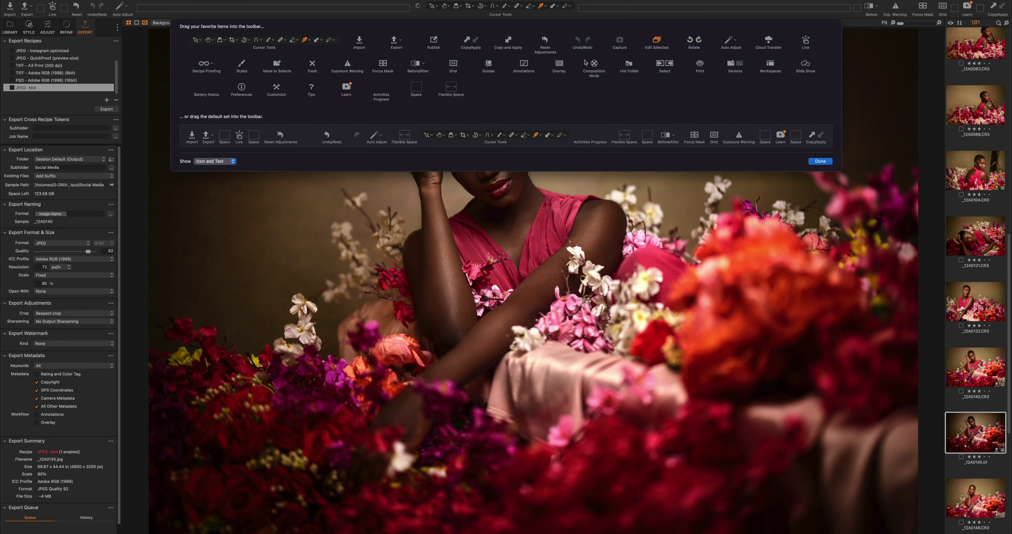
drag(700, 64, 872, 12)
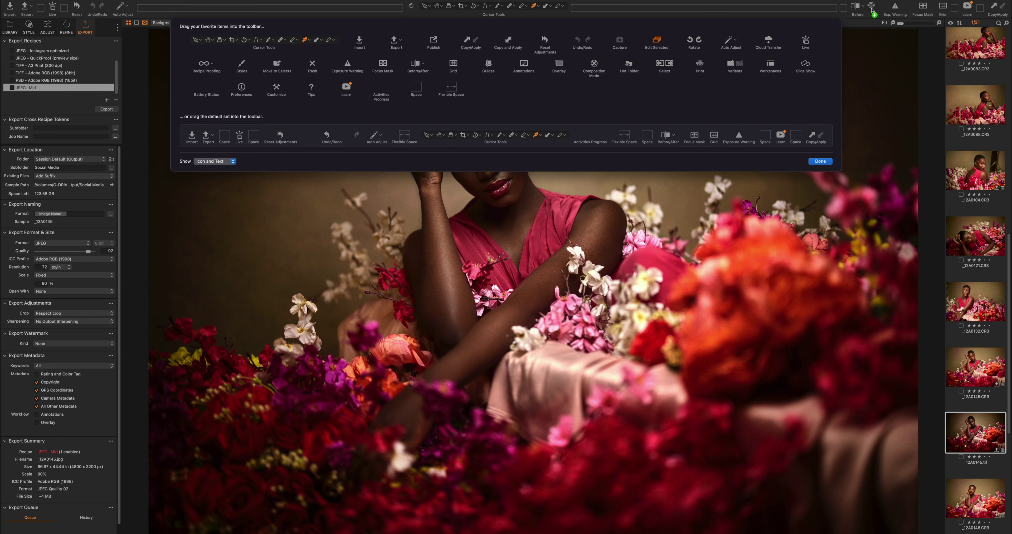
click(821, 161)
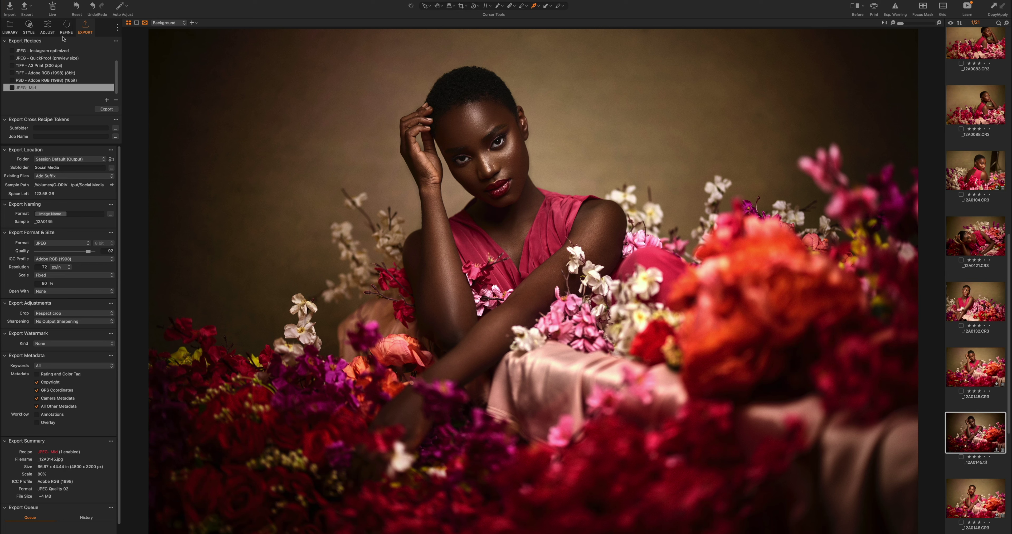
Add the Tether tool tab back to the workspace
click(66, 27)
click(10, 28)
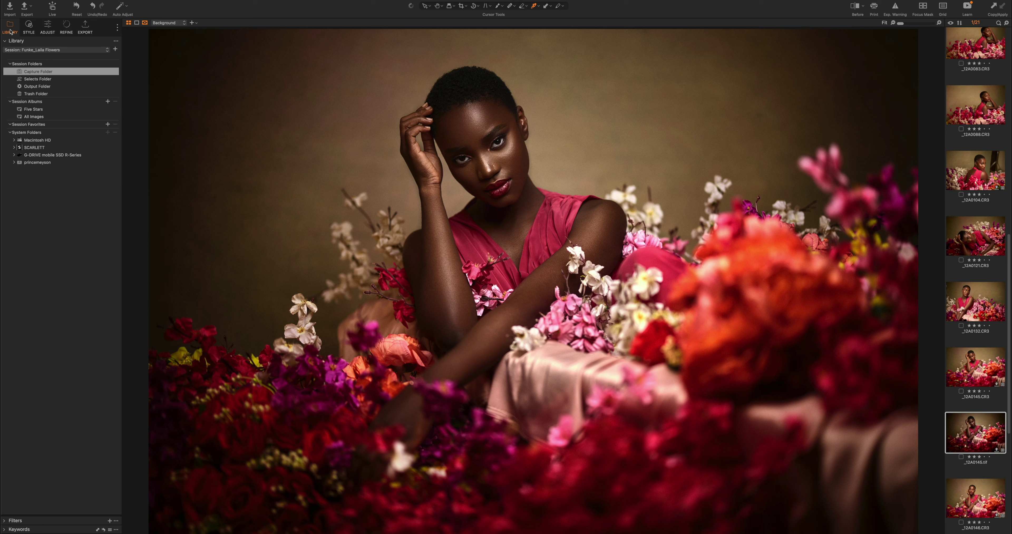
click(117, 27)
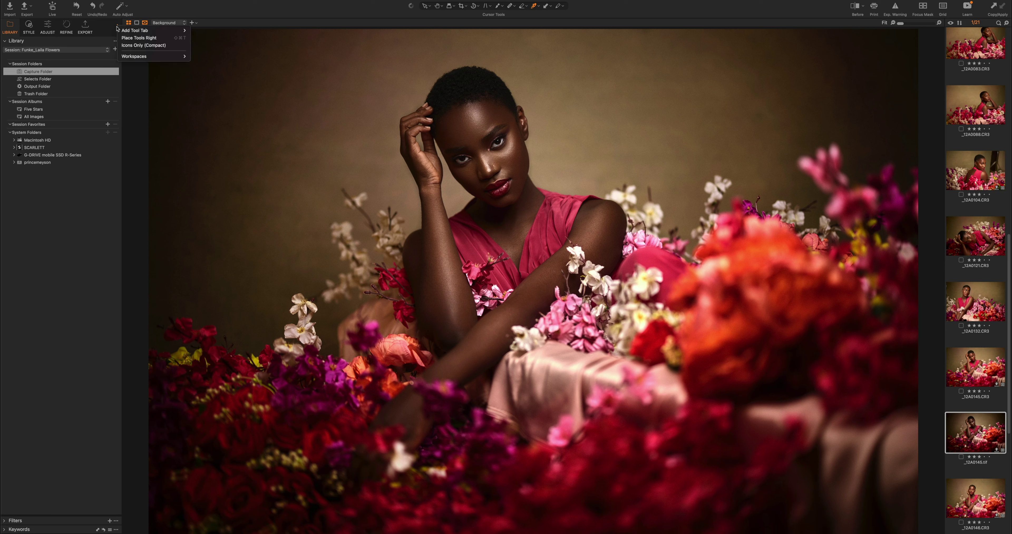
mouse_move(165, 30)
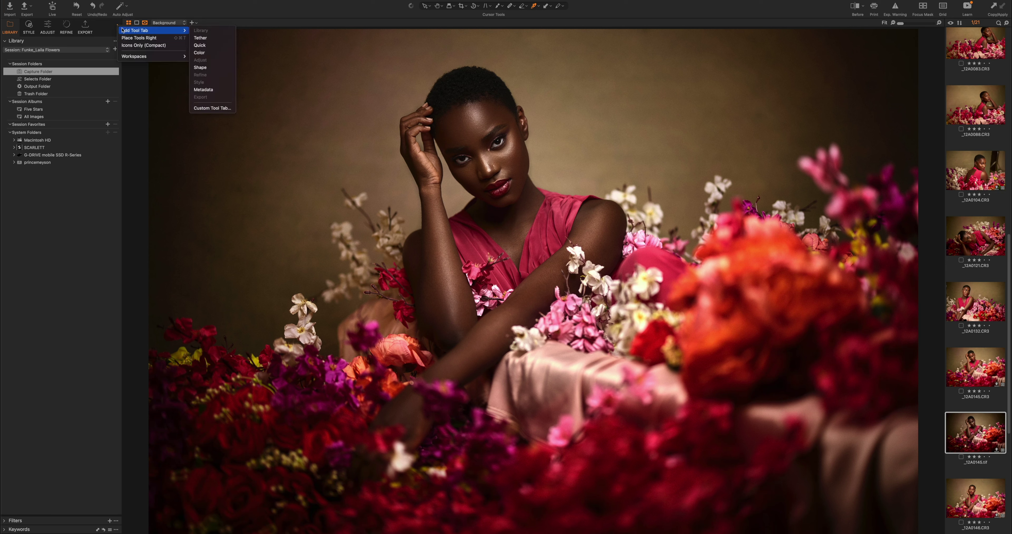
click(207, 39)
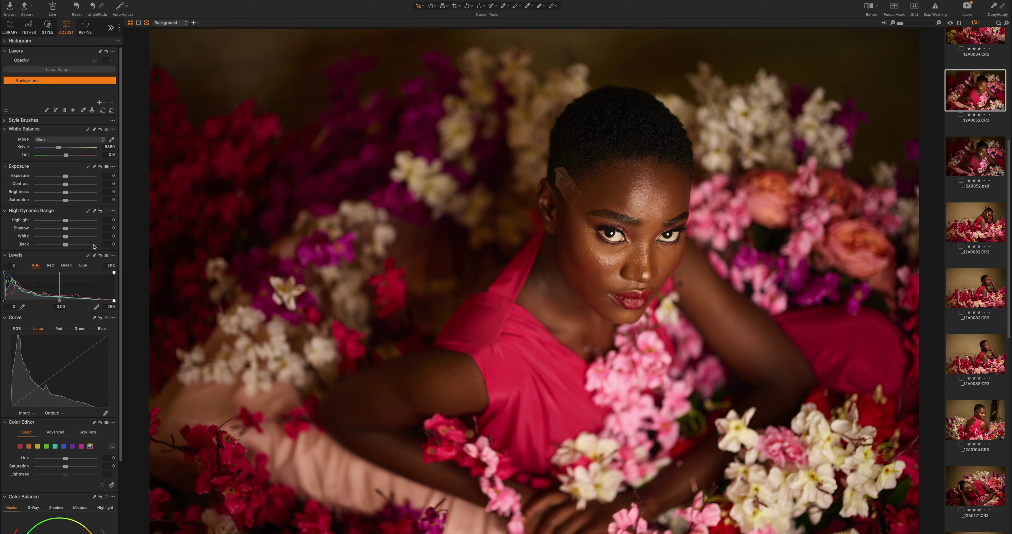
Try darkening the portrait by pulling down the middle of the Luma curve, and remove all curve points
drag(58, 375, 58, 390)
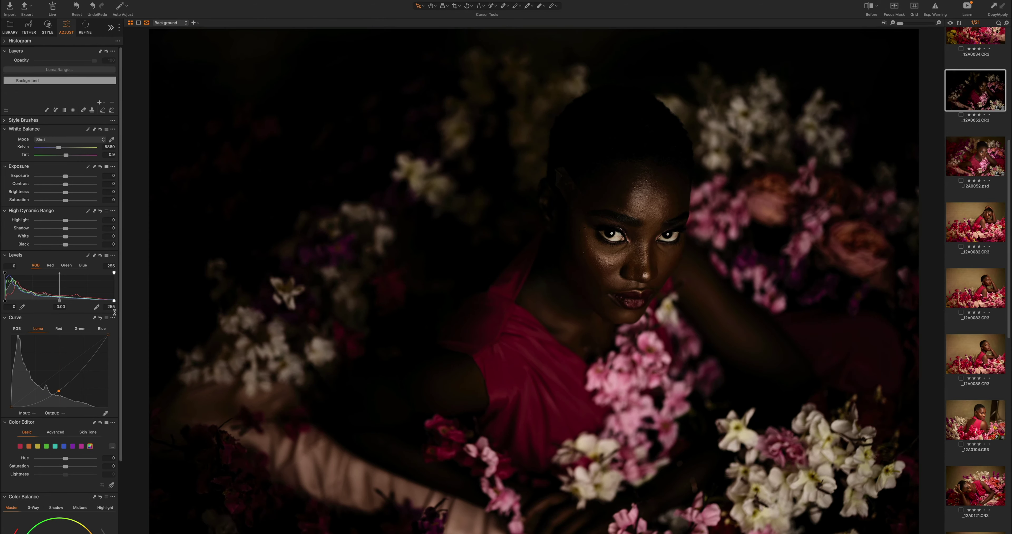
right_click(59, 392)
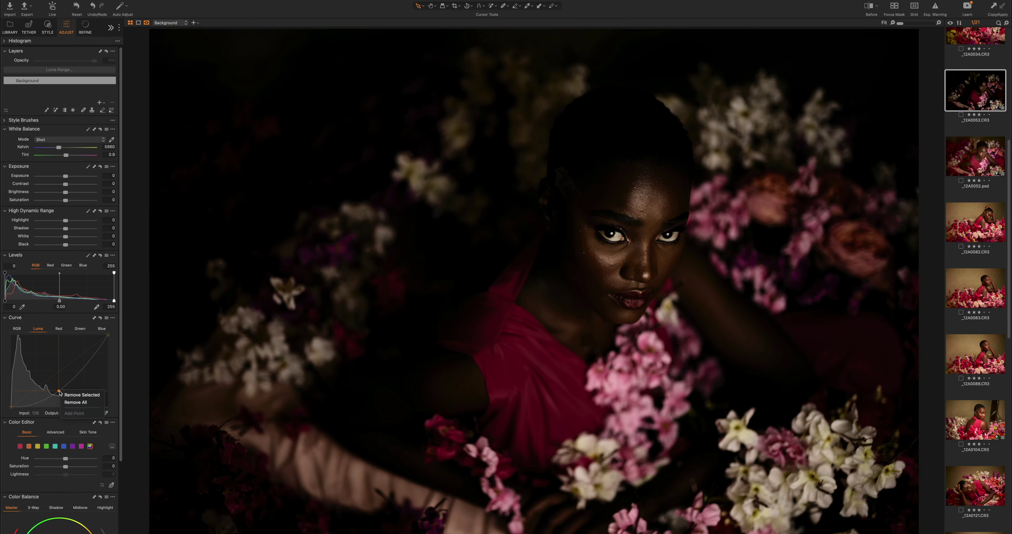
click(73, 402)
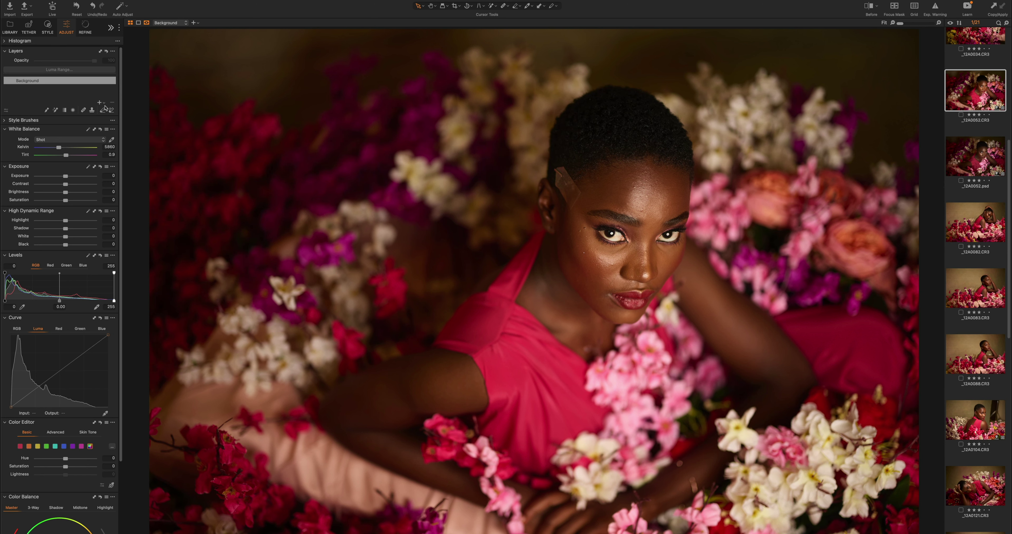
Add a new adjustment layer to the portrait and rename it "Face"
click(99, 103)
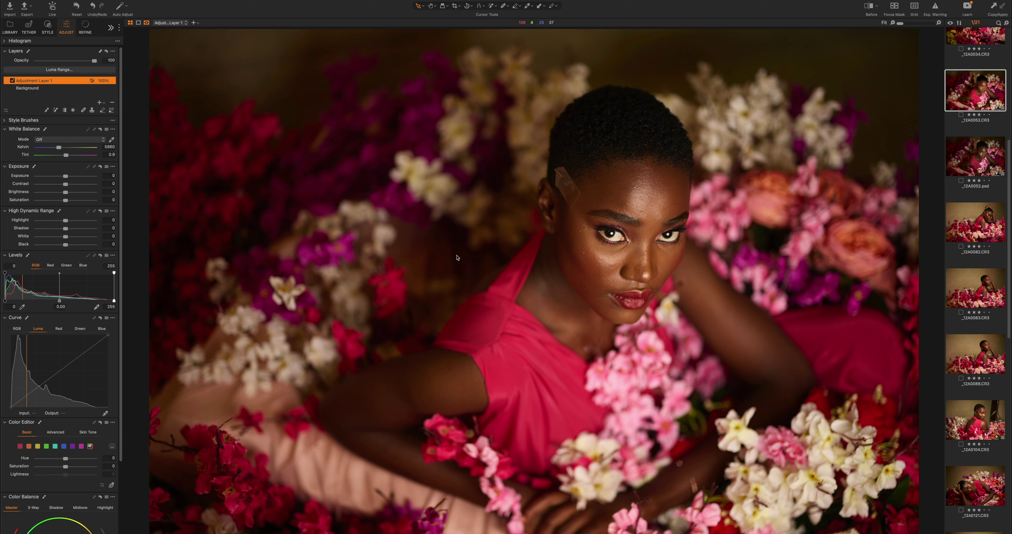
double_click(36, 83)
text(Face)
key(Return)
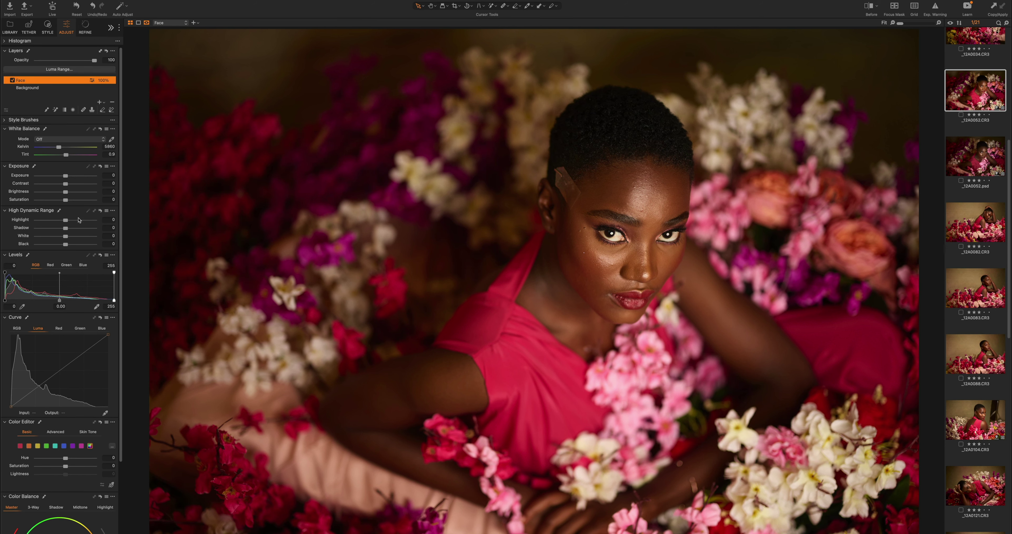
Set the Face layer's High Dynamic Range Shadow to 31 and switch the layer off to compare
drag(64, 229, 73, 231)
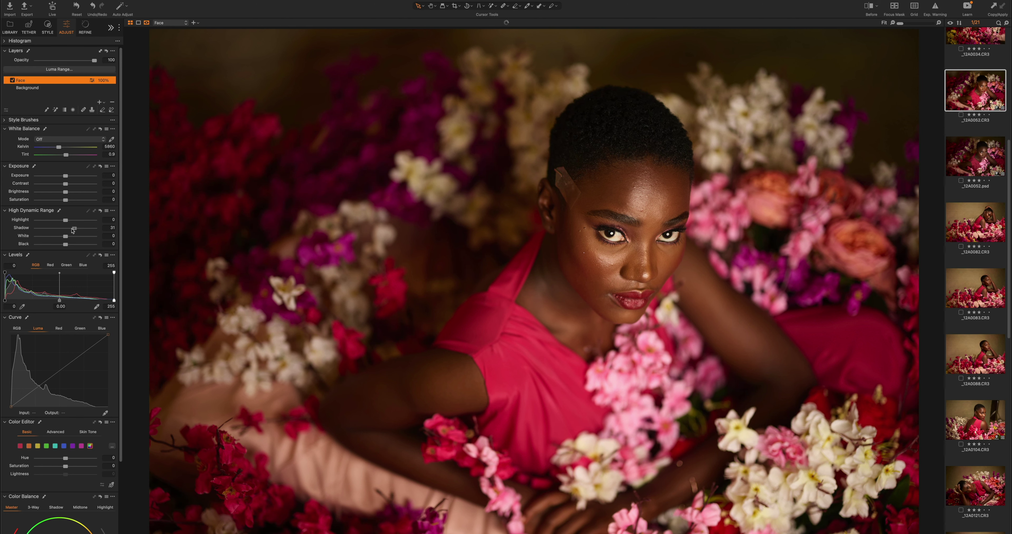
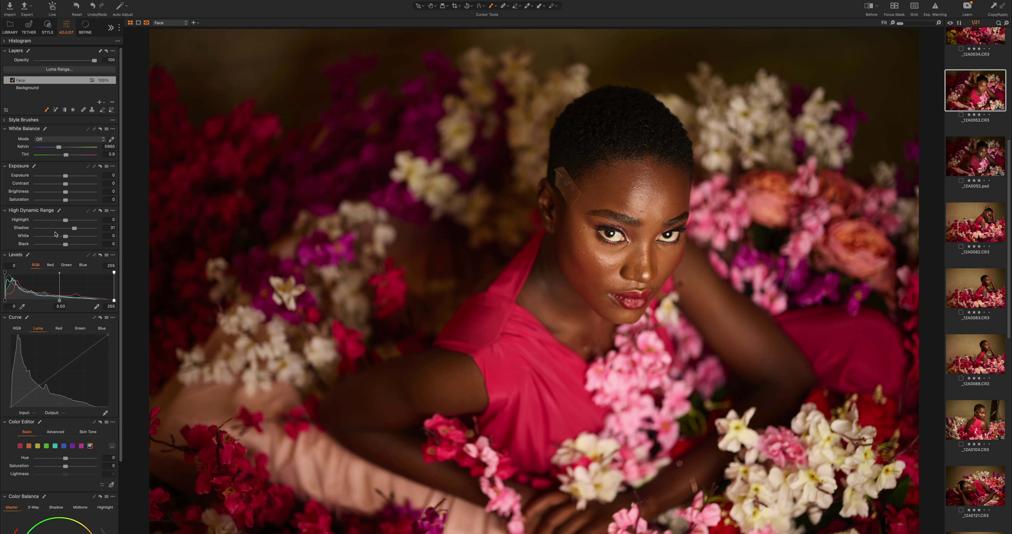
click(12, 80)
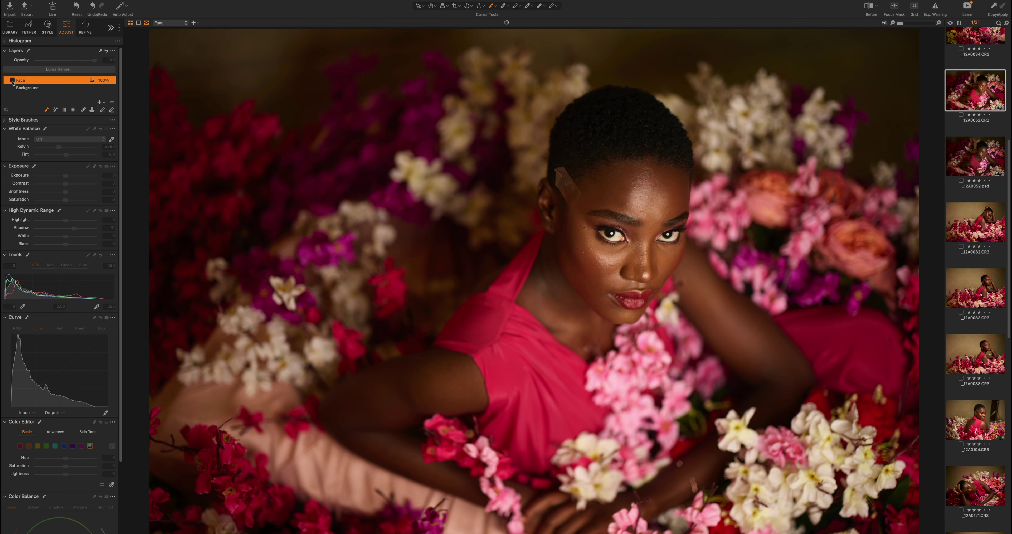
Toggle the Face layer to compare, leave it on, and lower its opacity to 38
click(12, 80)
click(12, 81)
click(12, 80)
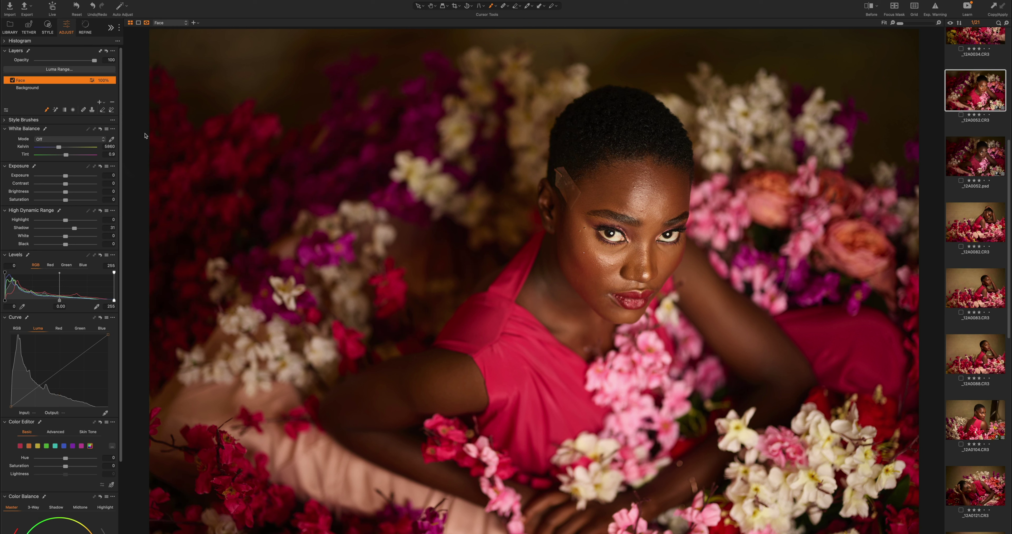
drag(94, 62, 82, 62)
drag(81, 60, 23, 62)
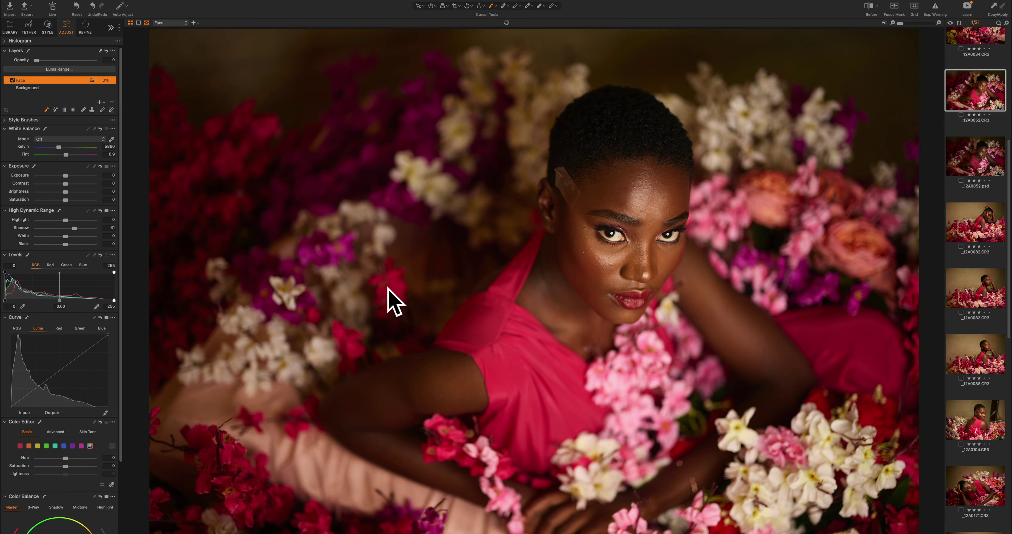
drag(36, 63, 47, 64)
drag(48, 61, 59, 61)
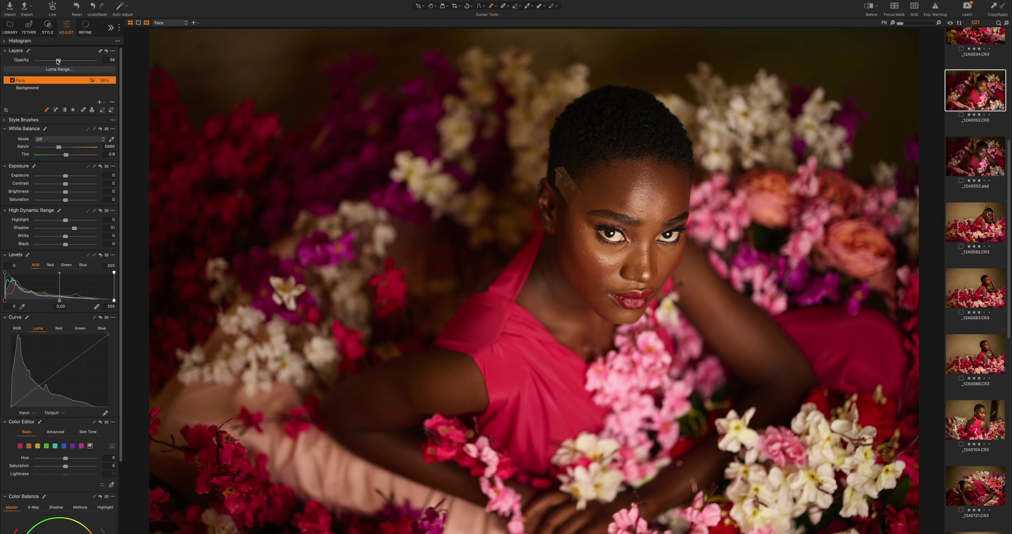
Open the second photo after the PSD file, try a High Dynamic Range Shadow of 32 on its background, and reset it
click(978, 291)
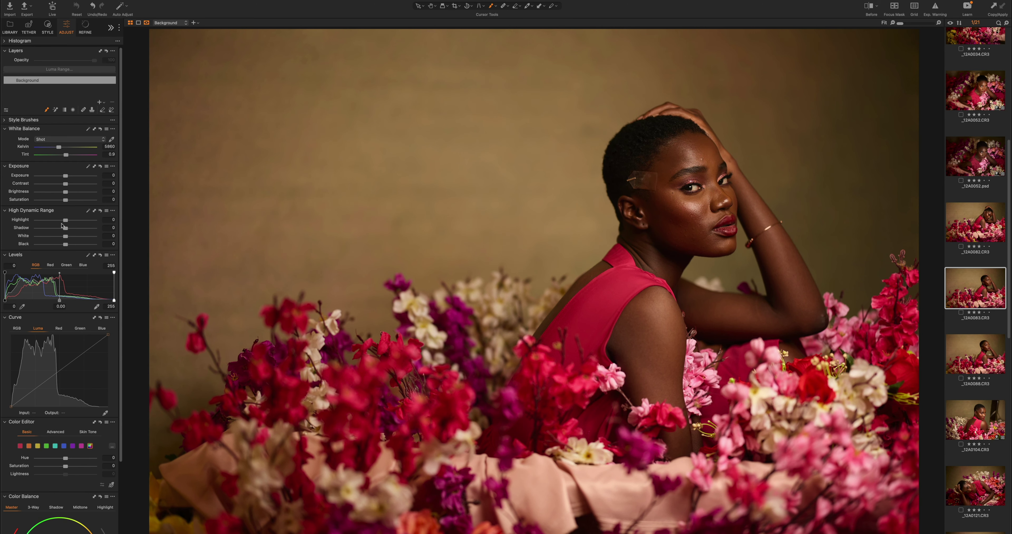
mouse_move(65, 227)
mouse_down()
mouse_move(87, 229)
mouse_move(72, 229)
mouse_up()
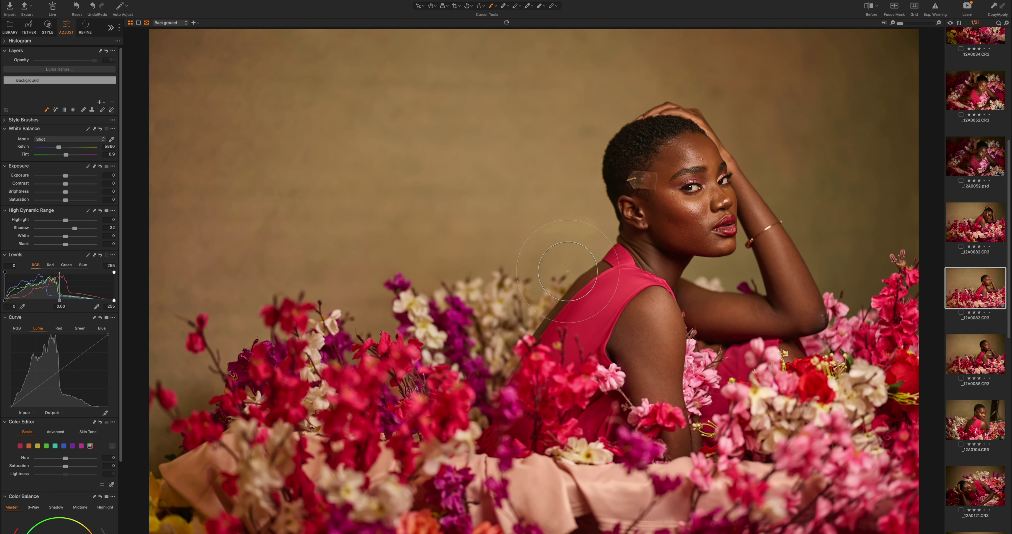
double_click(79, 230)
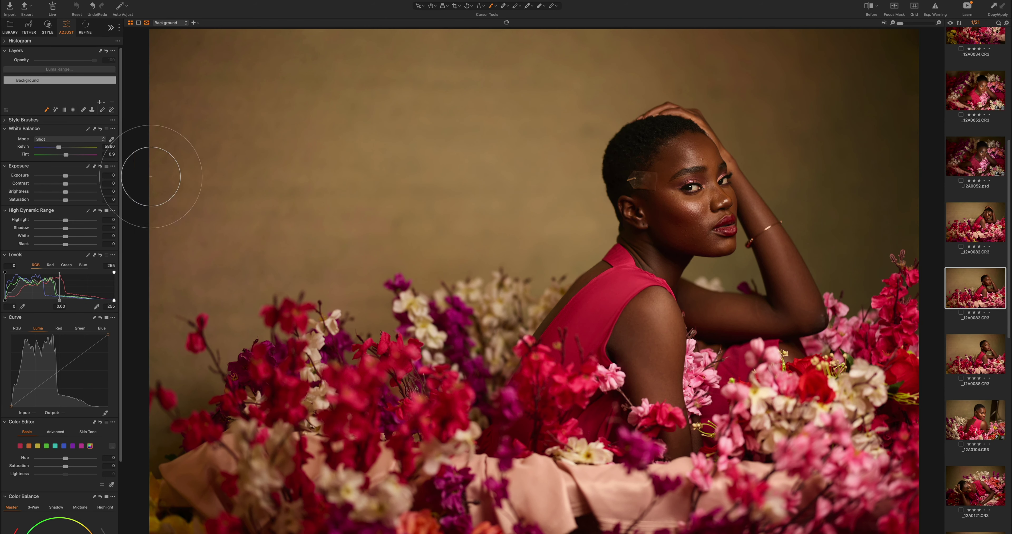
Add an adjustment layer with High Dynamic Range Shadow at 35, brush it over the woman's face, and toggle it to compare
click(100, 102)
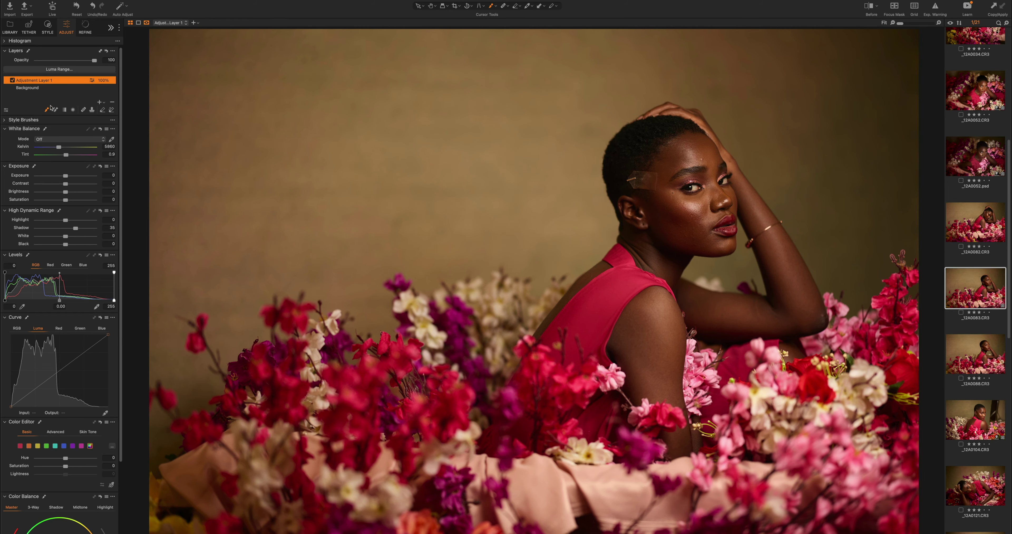
mouse_move(671, 196)
mouse_down()
mouse_move(705, 198)
mouse_move(684, 206)
mouse_move(684, 181)
mouse_move(693, 208)
mouse_move(679, 200)
mouse_move(696, 174)
mouse_move(718, 223)
mouse_move(693, 189)
mouse_move(664, 241)
mouse_move(626, 174)
mouse_move(667, 175)
mouse_move(670, 234)
mouse_up()
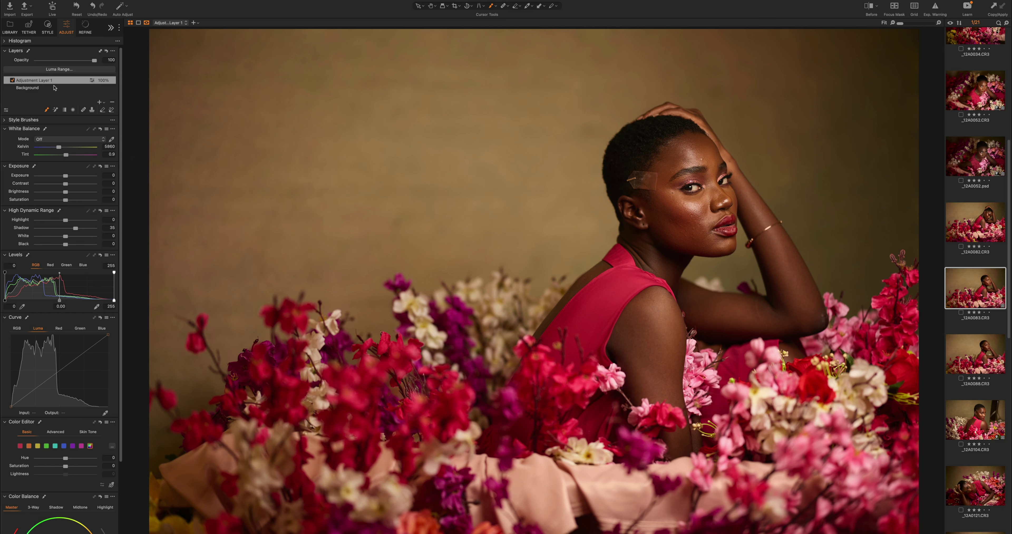
click(12, 80)
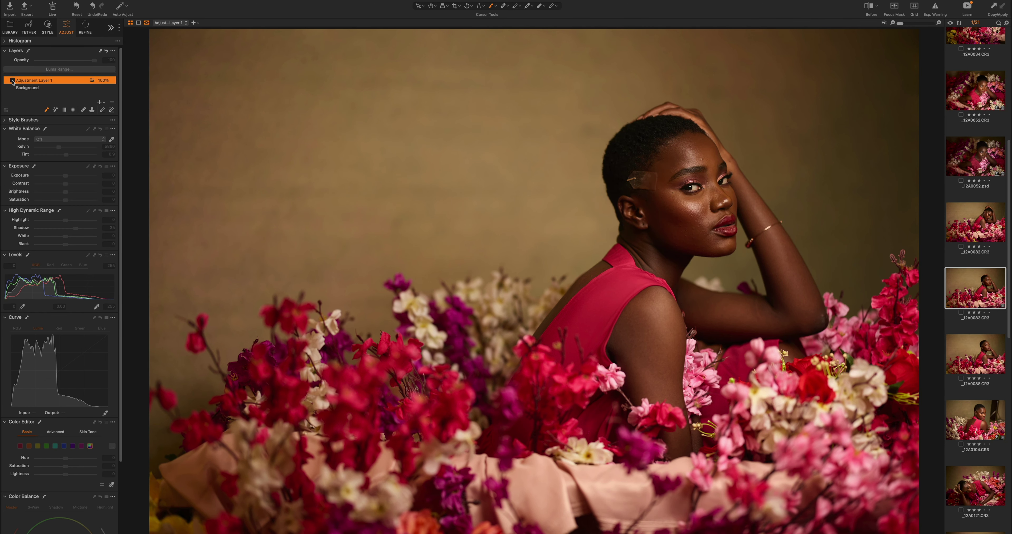
click(12, 80)
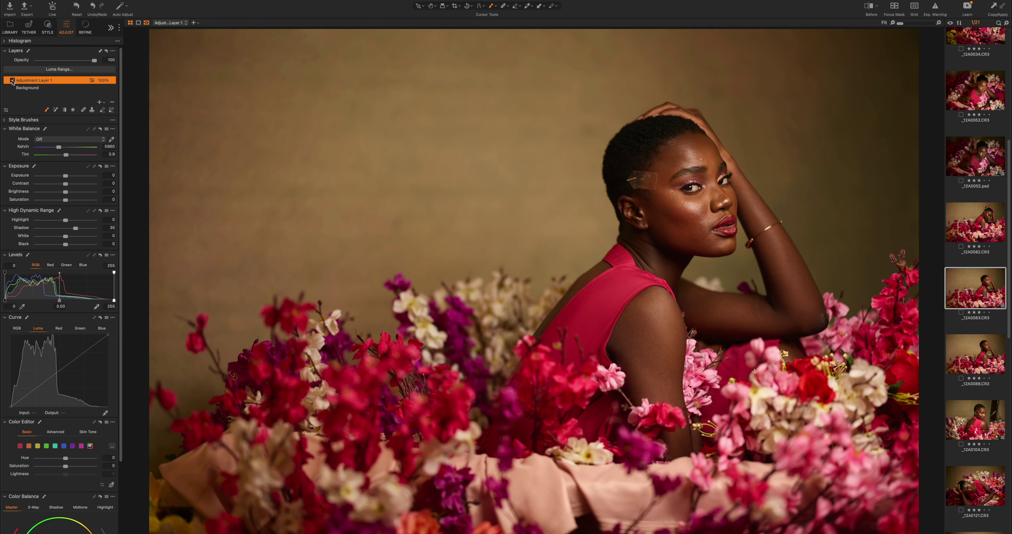
Delete the brushed adjustment layer from the photo
scroll(25, 80, down, 1)
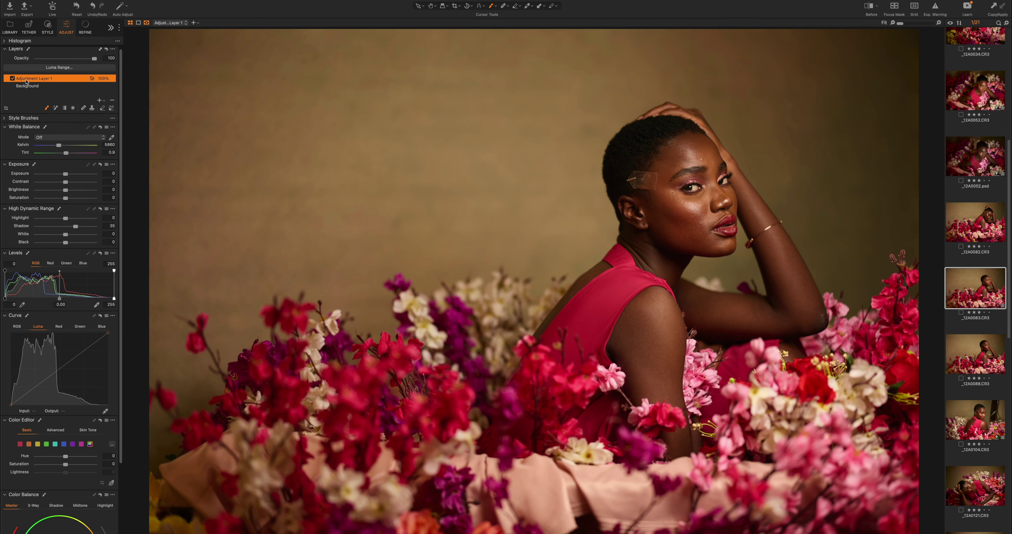
double_click(48, 81)
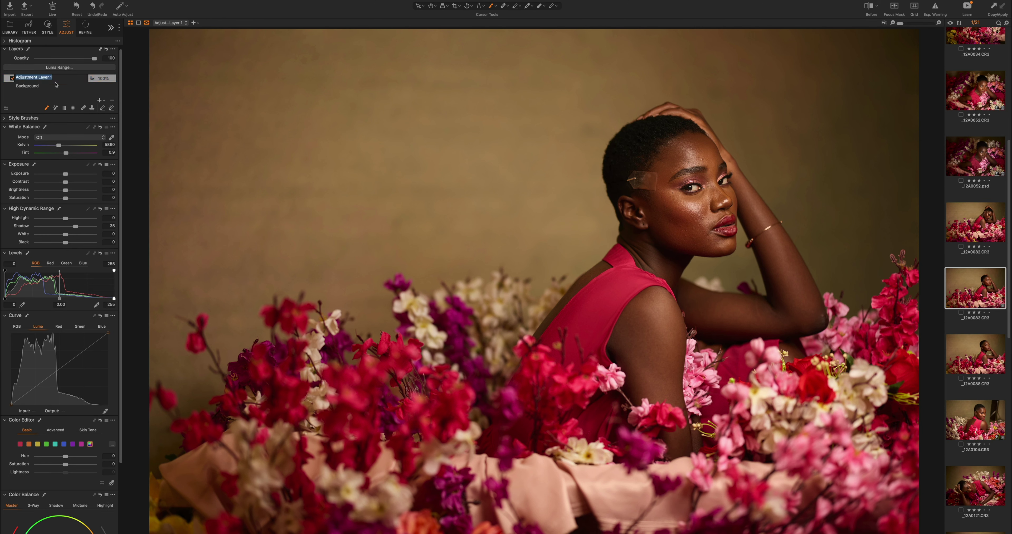
click(57, 80)
key(Return)
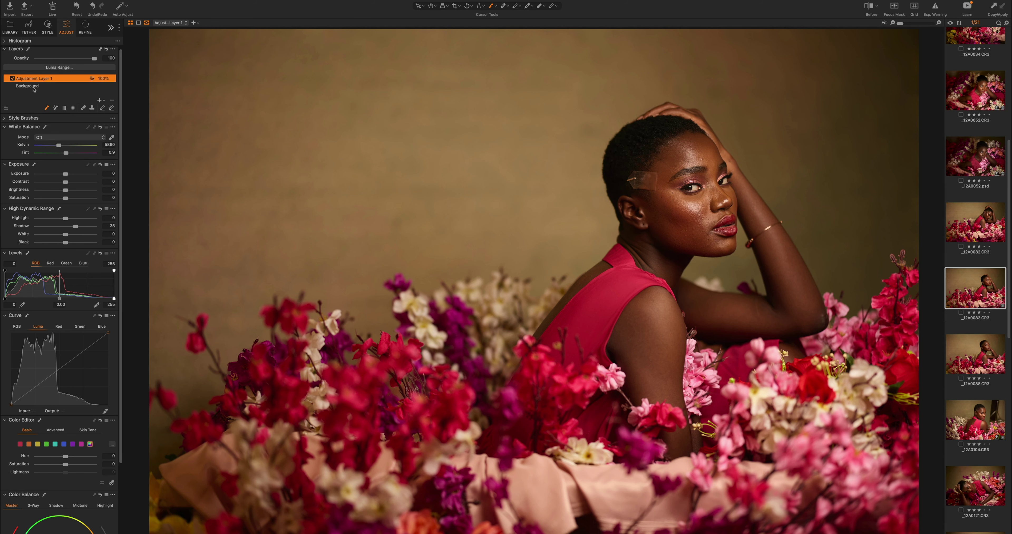
key(Delete)
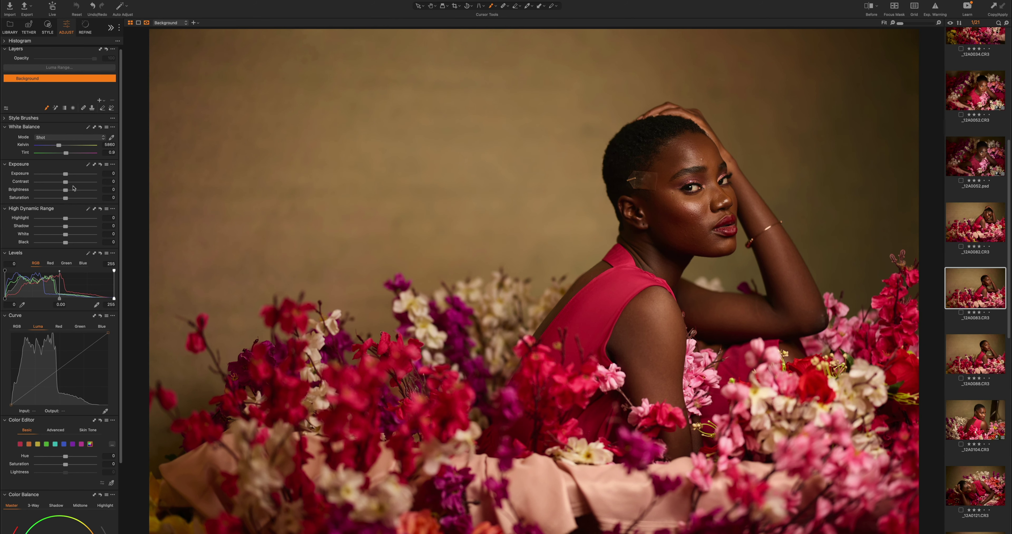
Add a new filled adjustment layer, brighten it by raising the middle of the Luma curve, and toggle it to compare
click(104, 101)
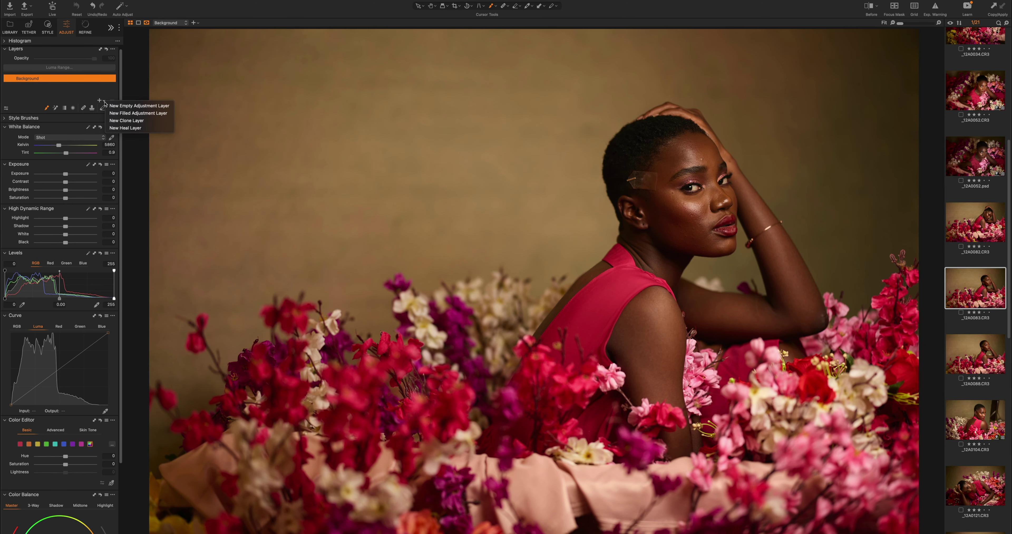
click(115, 114)
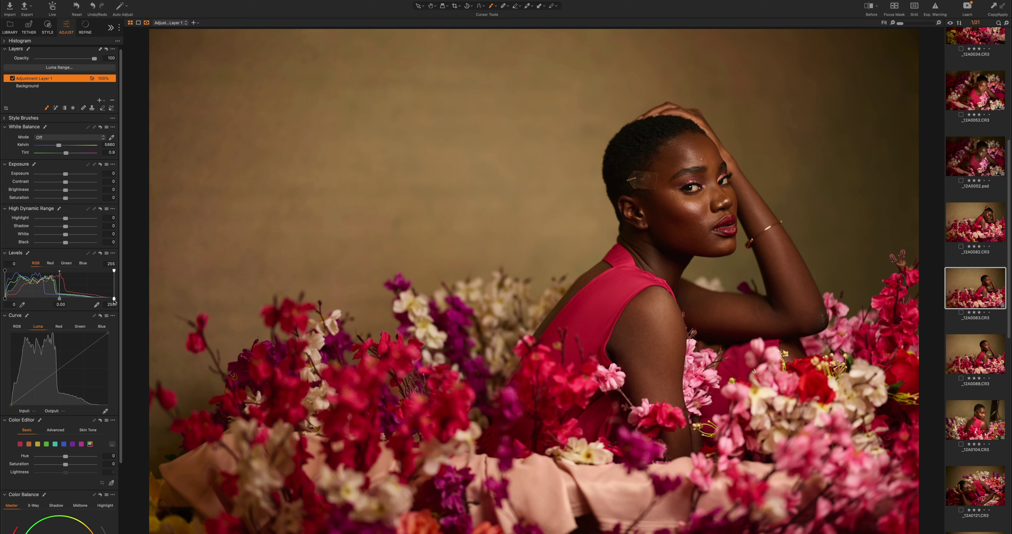
drag(59, 368, 58, 359)
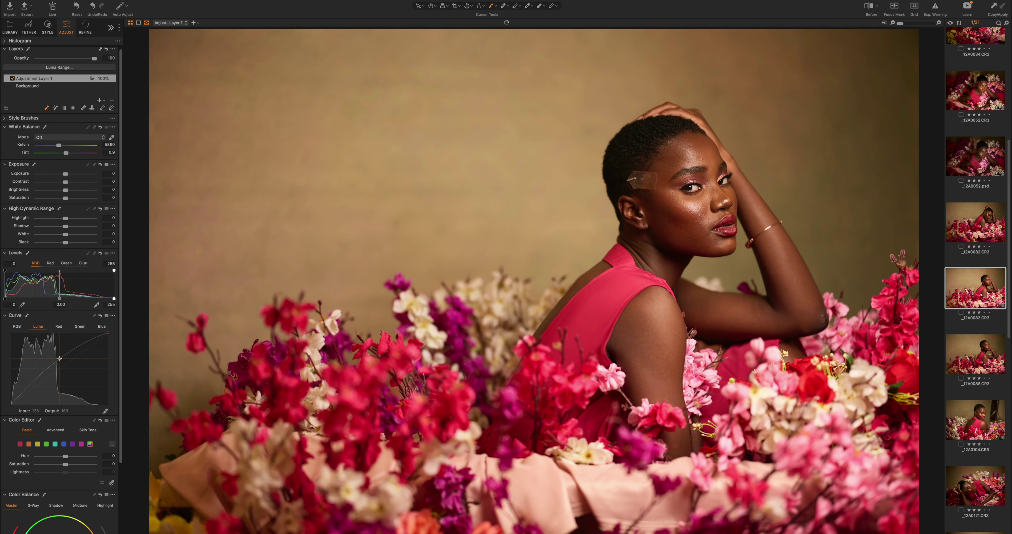
click(12, 78)
click(12, 78)
Set the layer's Luma Range to an upper range of 82 with an upper falloff of 197, and display the mask
click(61, 68)
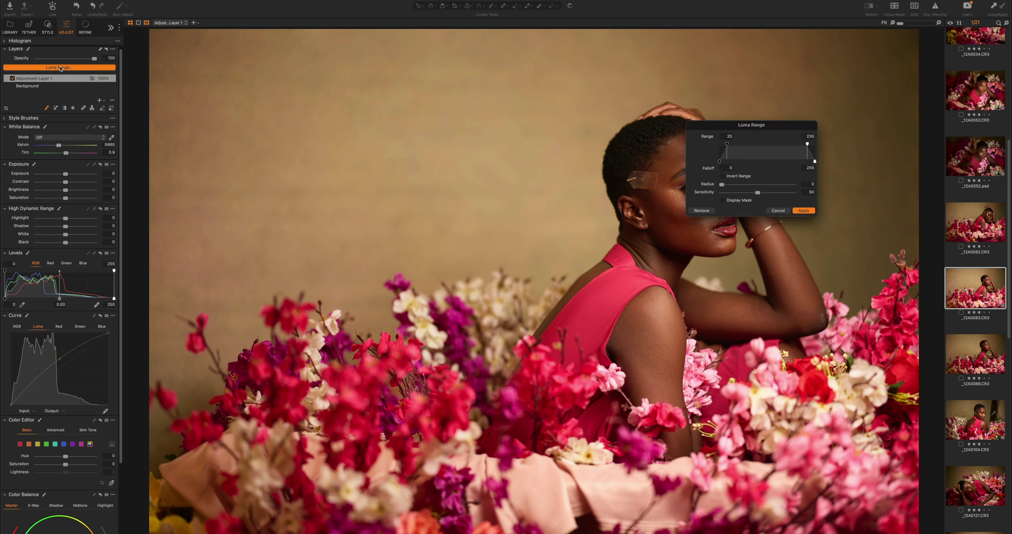
drag(774, 131, 361, 130)
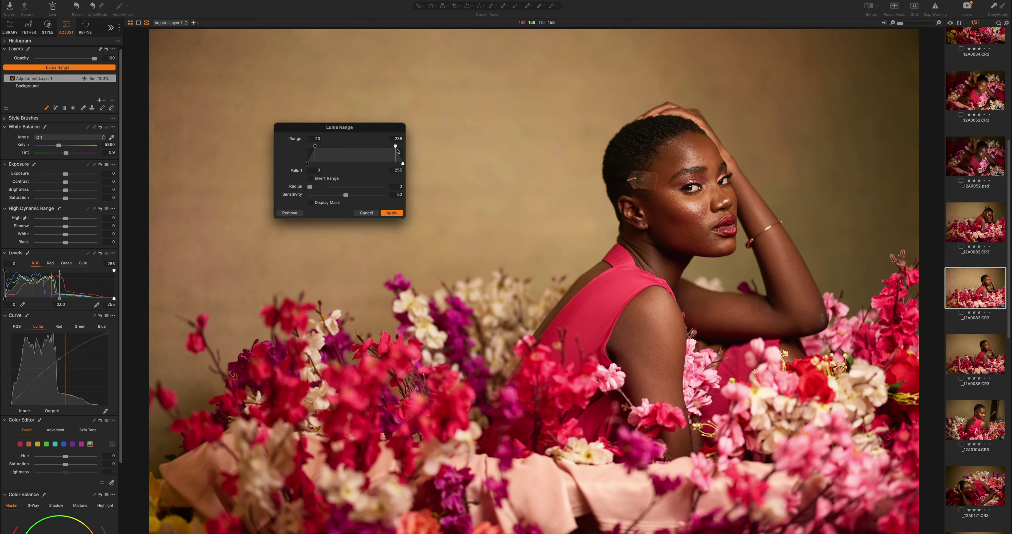
drag(395, 147, 381, 165)
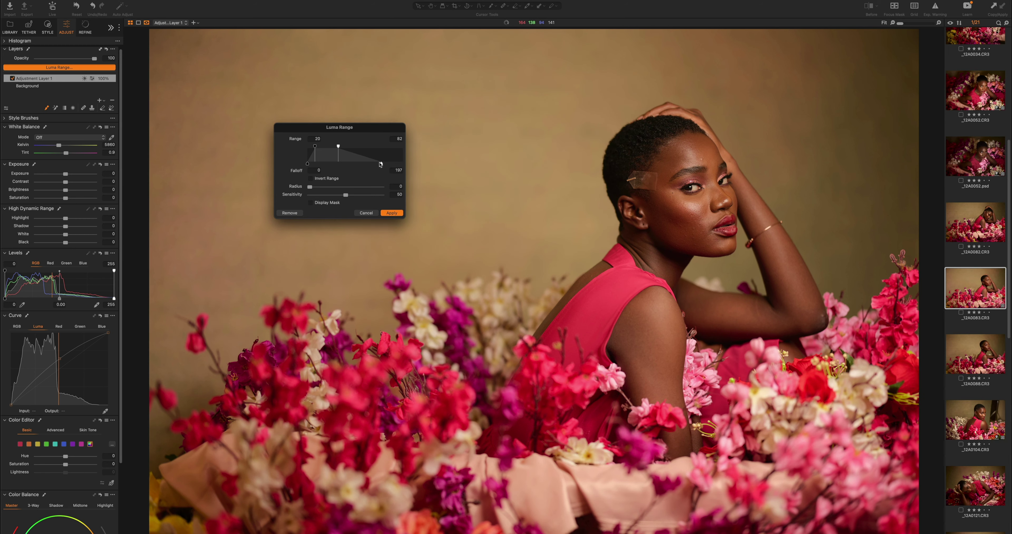
click(311, 202)
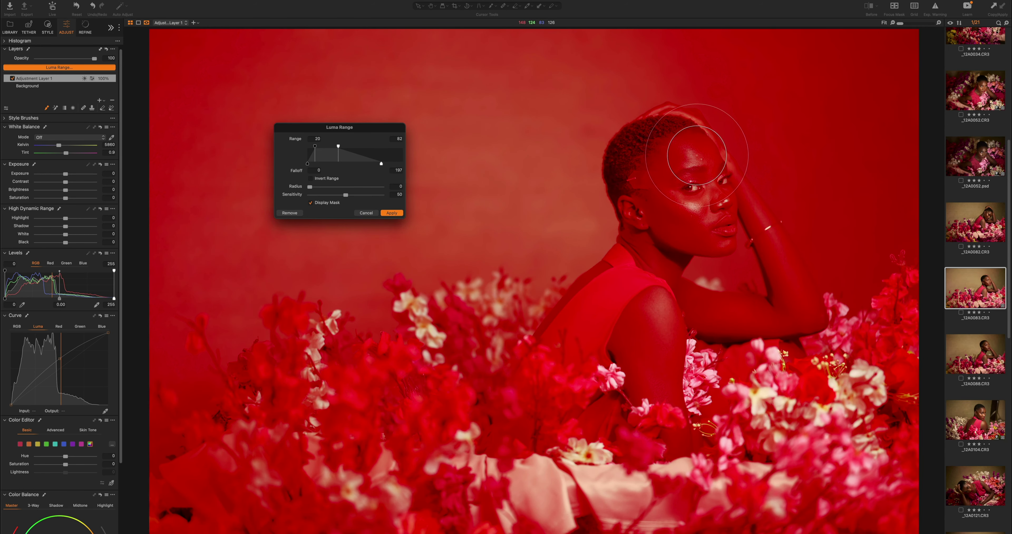
Try an upper falloff of 98, hide the mask, set the falloff to 204, and apply the Luma Range
drag(376, 166, 343, 164)
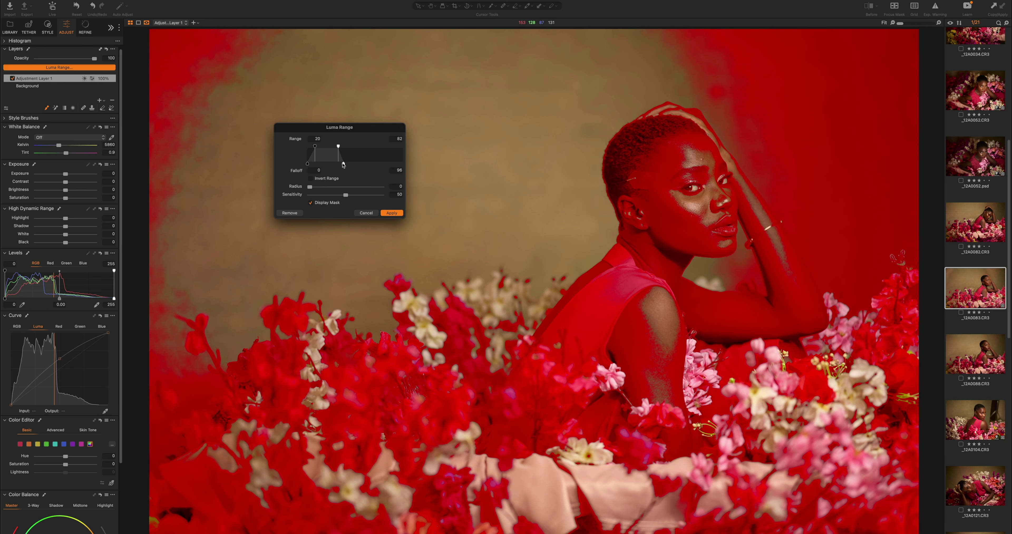
click(311, 203)
click(312, 203)
drag(345, 165, 375, 165)
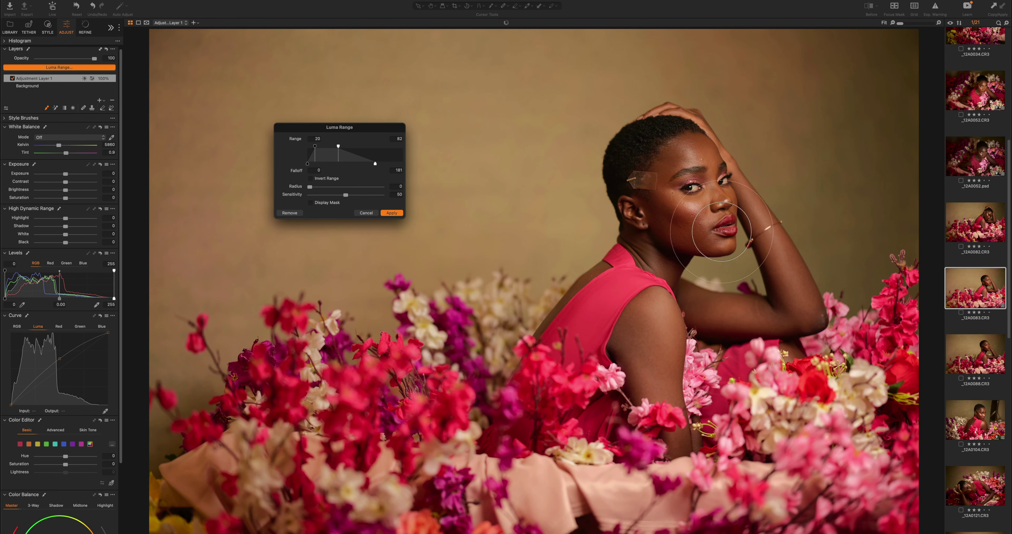
drag(374, 165, 383, 165)
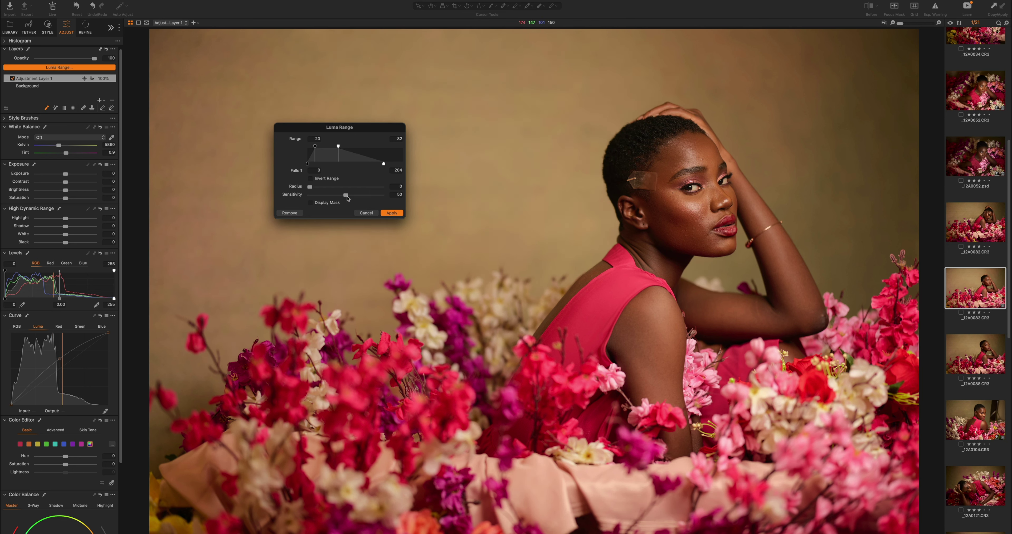
click(393, 213)
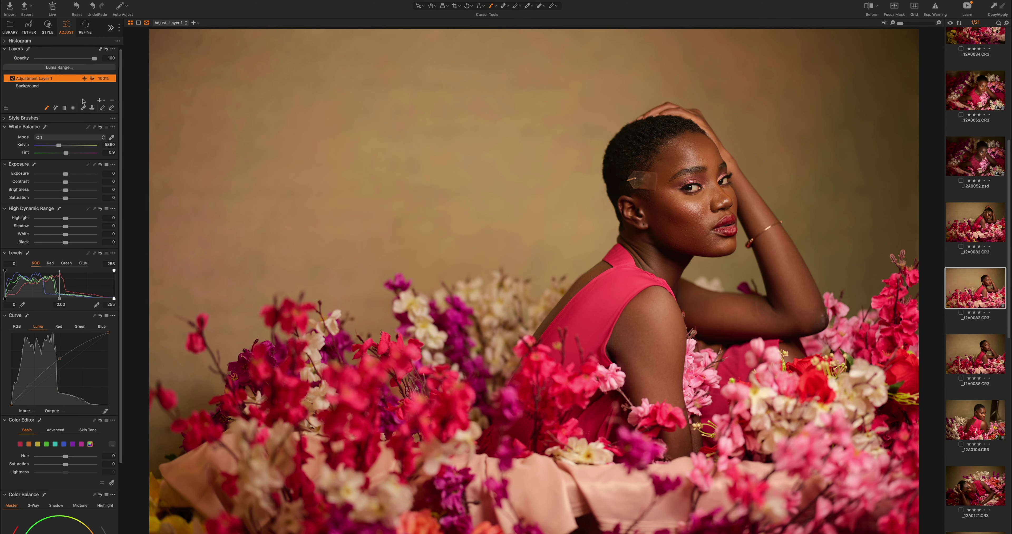
Lower the filled adjustment layer's opacity to 60 and toggle the layer to compare
click(12, 78)
click(12, 78)
drag(95, 60, 73, 62)
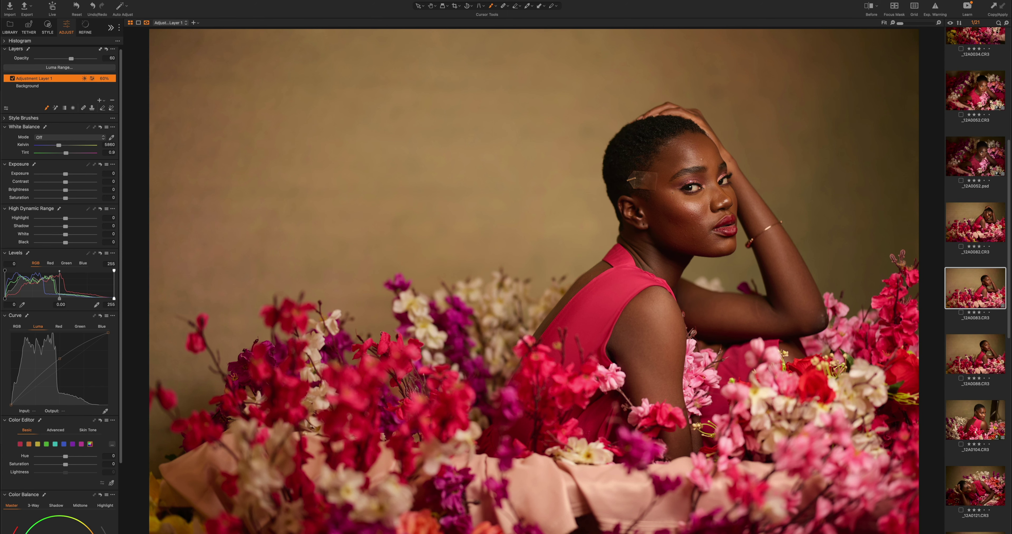
click(12, 78)
click(12, 78)
Remove the filled adjustment layer so that only the background layer is left
click(936, 11)
click(46, 85)
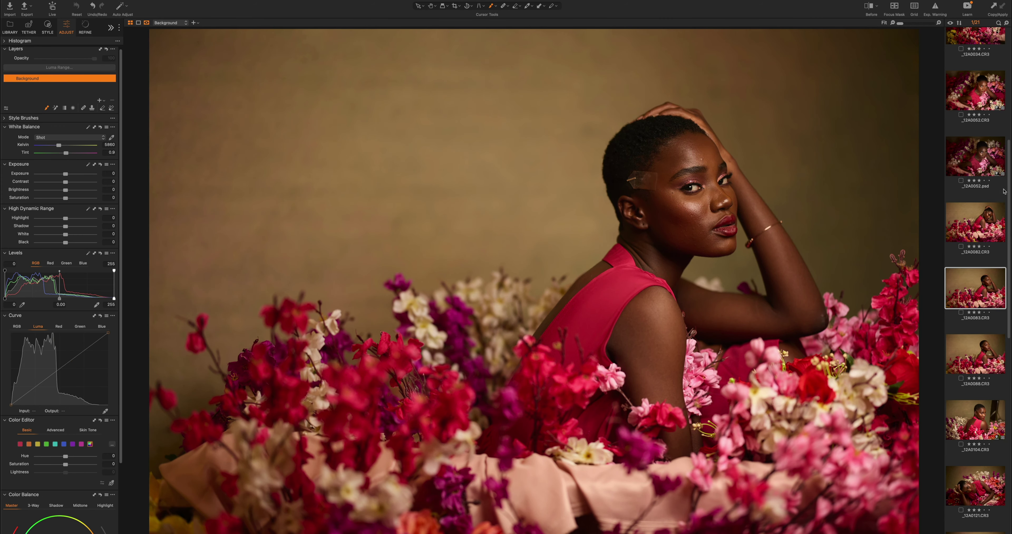
Return to the portrait with the Face layer and replace that layer with a new filled adjustment layer
click(968, 81)
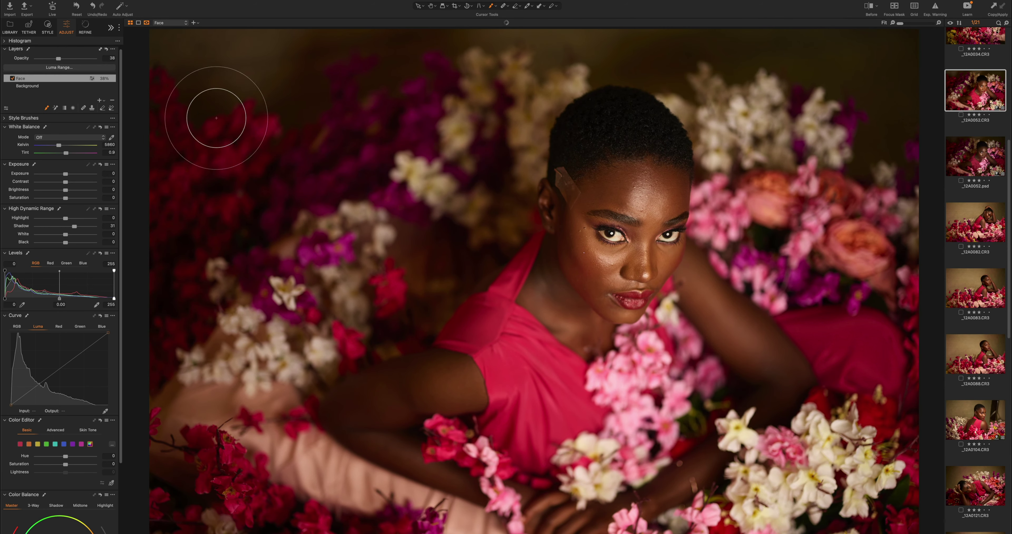
key(Delete)
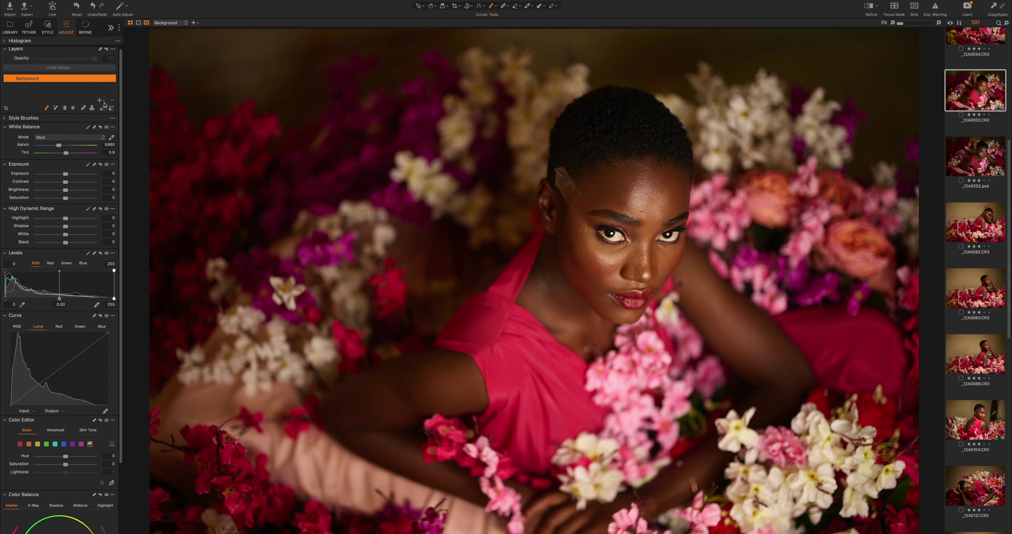
click(105, 105)
click(122, 115)
right_click(89, 81)
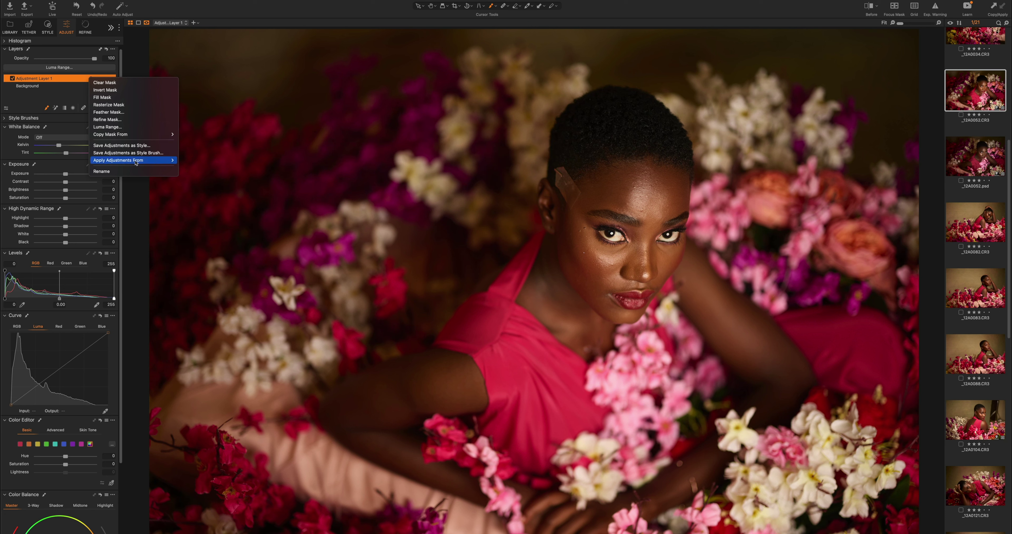
mouse_move(139, 162)
mouse_move(201, 158)
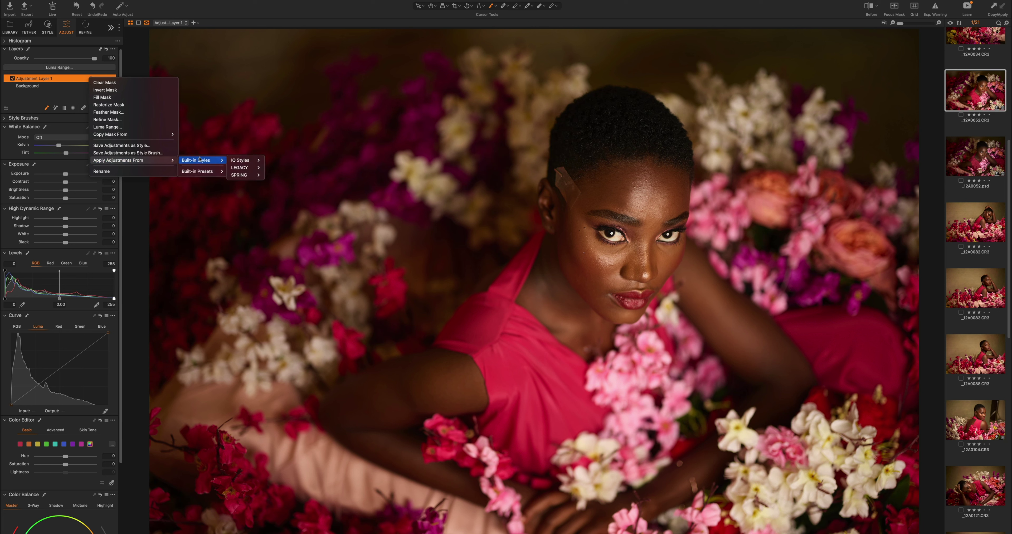
key(Escape)
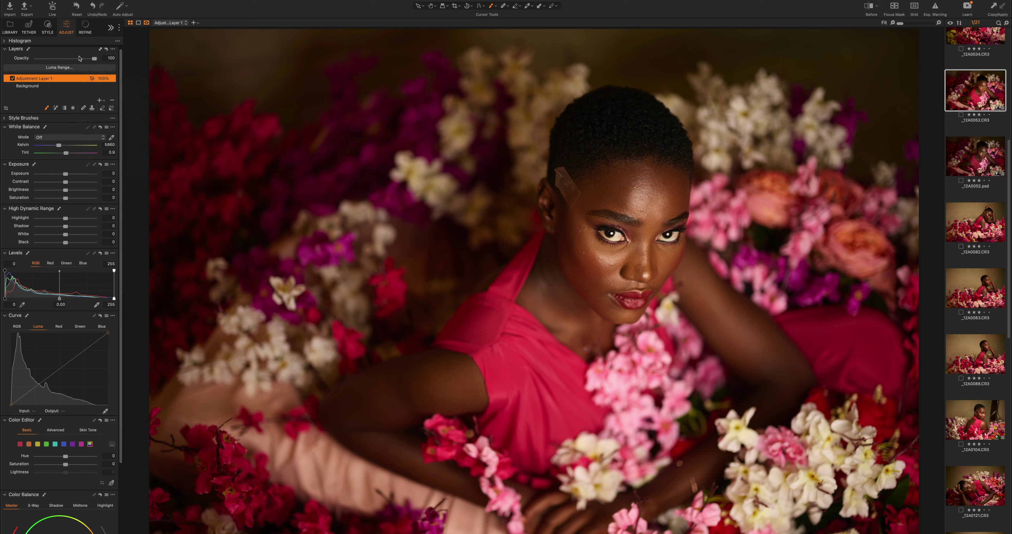
click(112, 1)
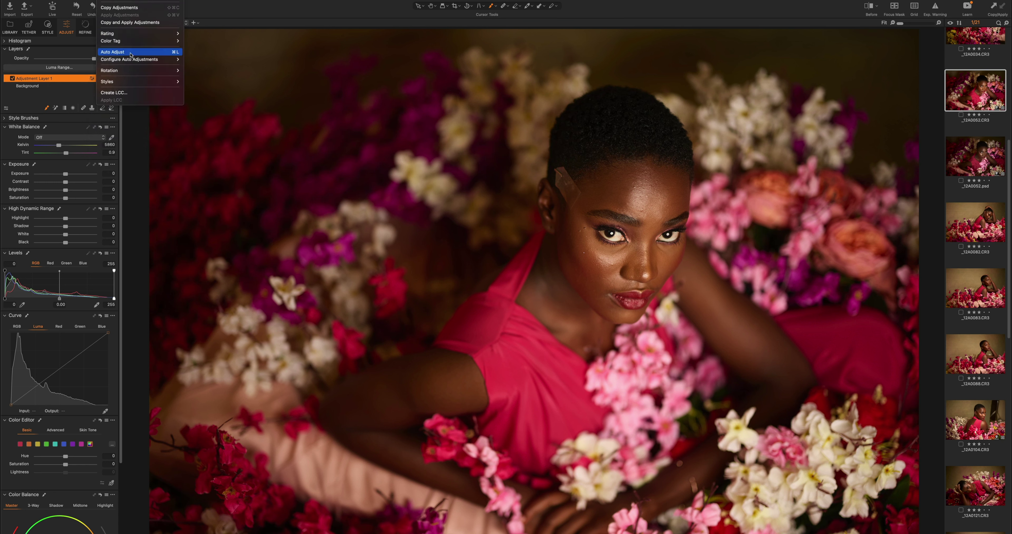
mouse_move(144, 84)
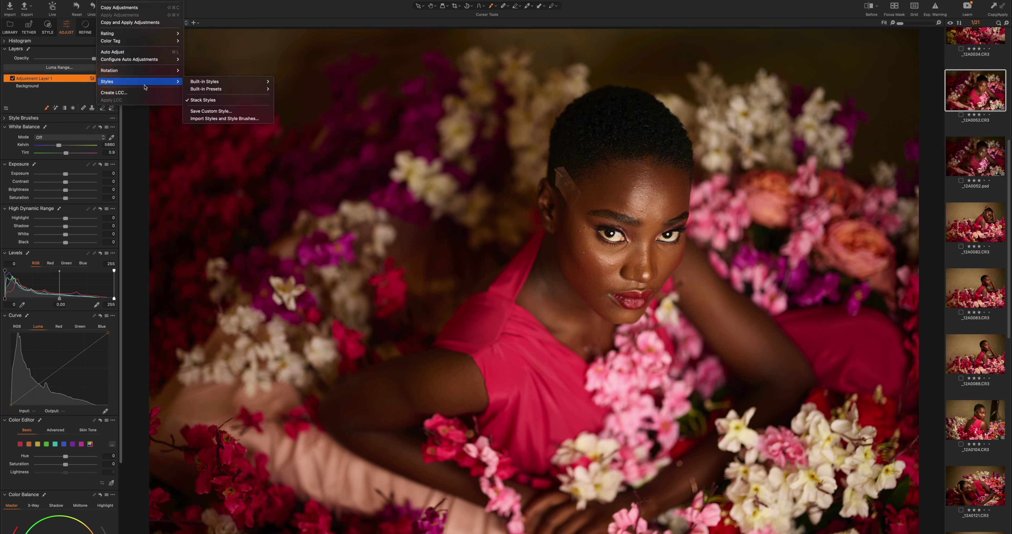
click(49, 79)
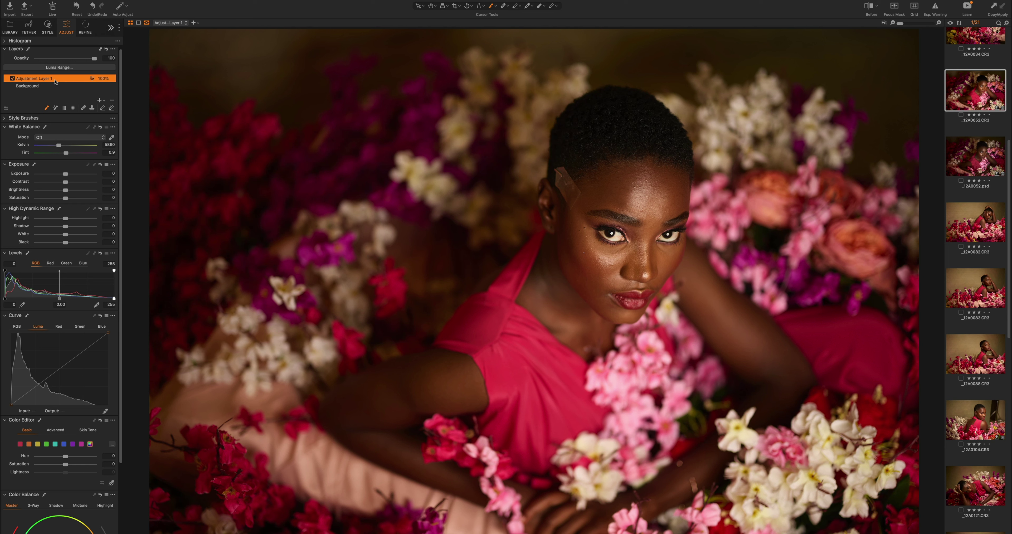
Apply the built-in IQ Professor style to the filled adjustment layer
right_click(55, 81)
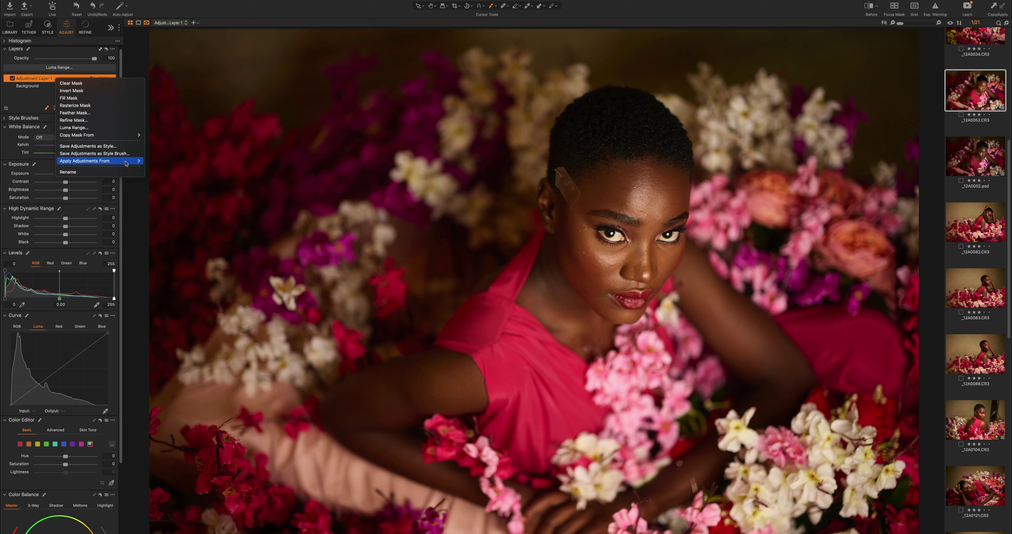
mouse_move(126, 164)
mouse_move(173, 161)
mouse_move(212, 161)
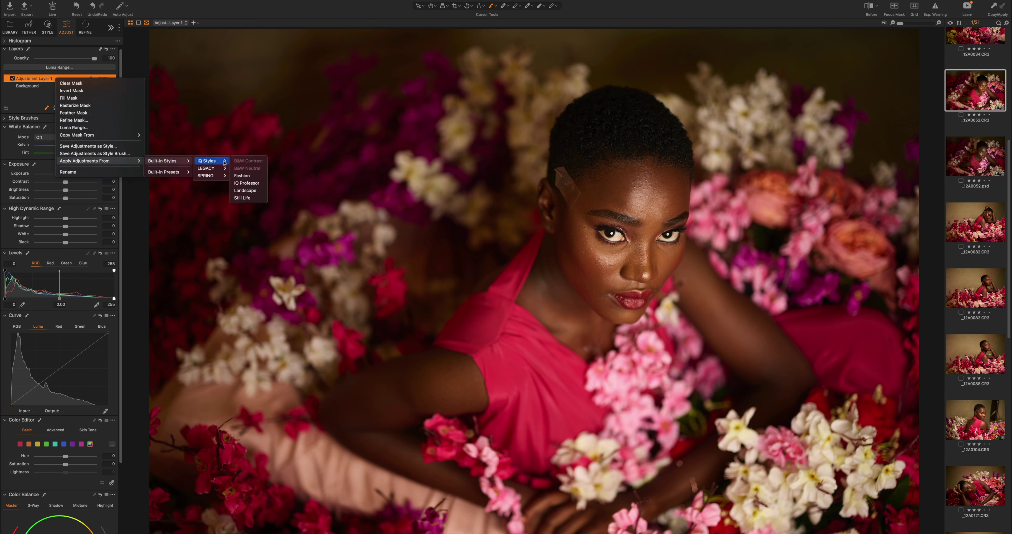
click(244, 182)
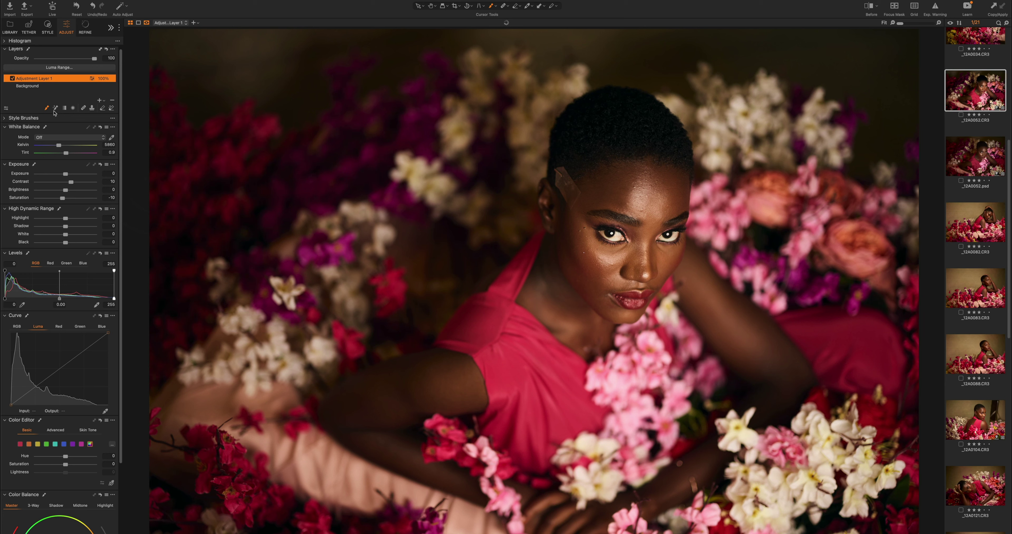
Lower the styled layer's opacity to about 45 and delete the layer so that only the background is left
drag(95, 60, 66, 60)
mouse_move(66, 60)
mouse_down()
mouse_move(79, 60)
mouse_move(60, 57)
mouse_up()
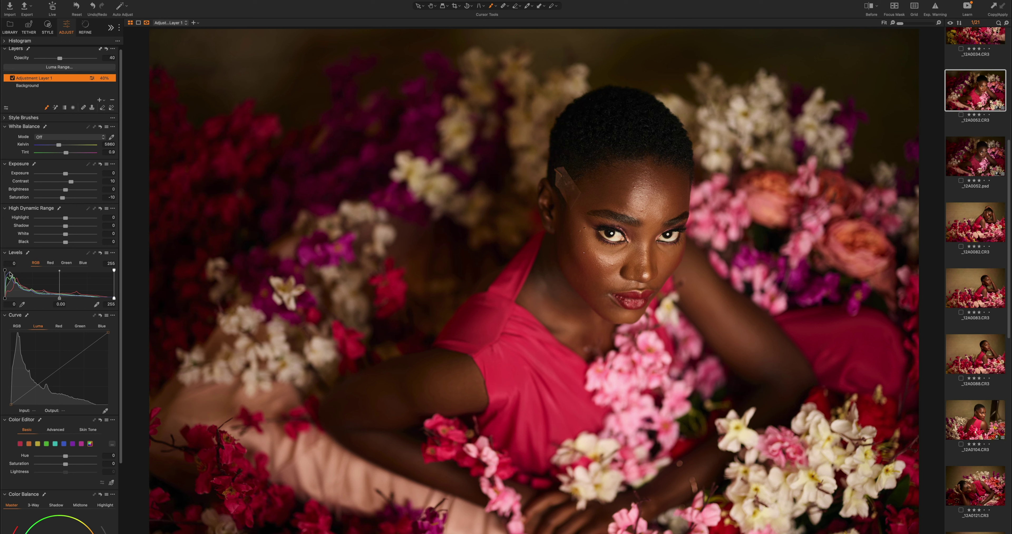
key(Delete)
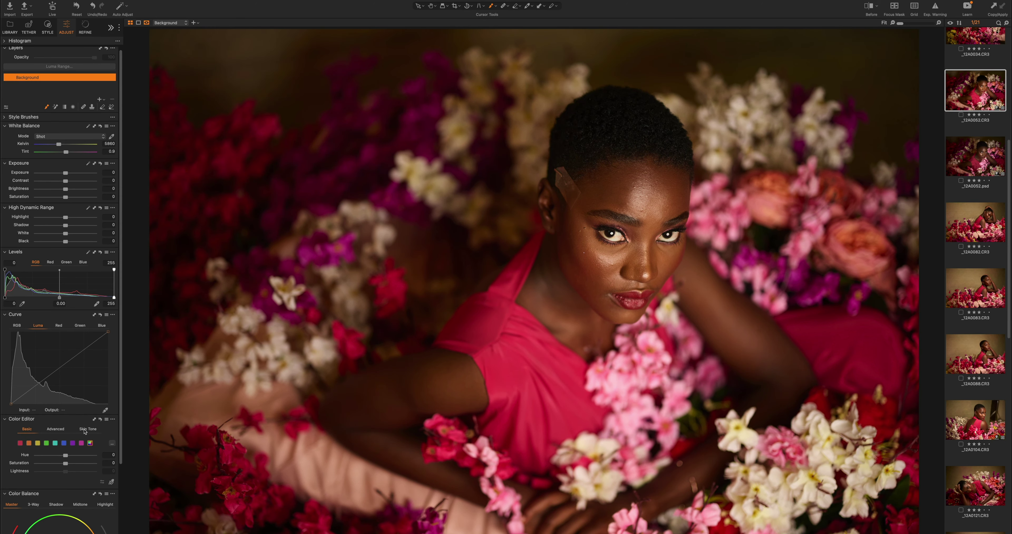
Sample the skin tone from the model's arm with the Skin Tone colour picker
click(85, 430)
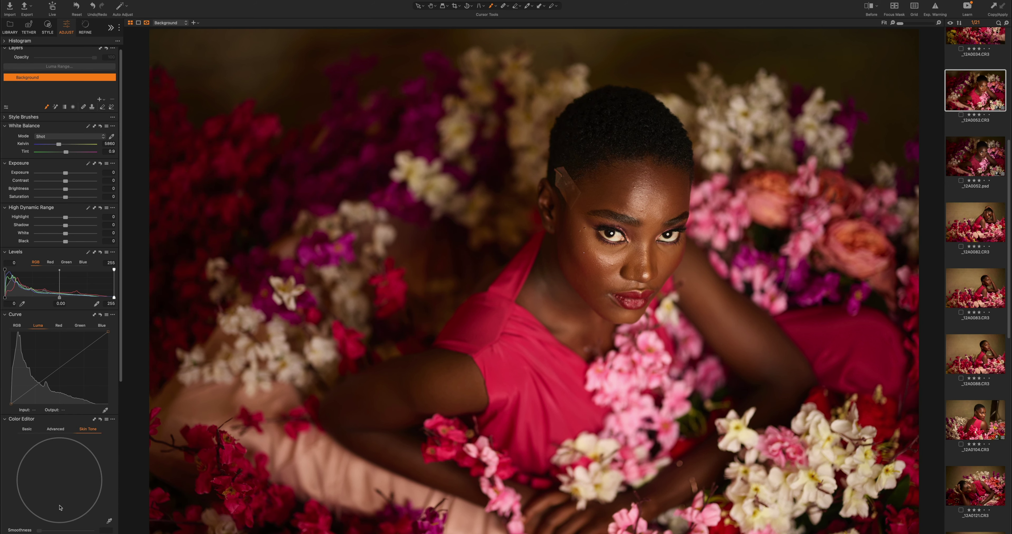
scroll(41, 464, down, 1)
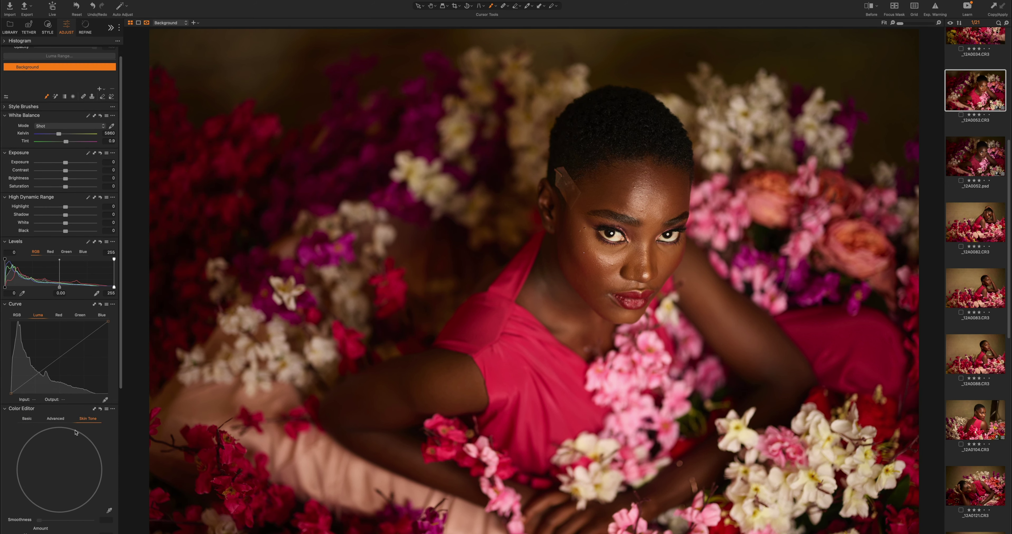
click(107, 511)
click(372, 368)
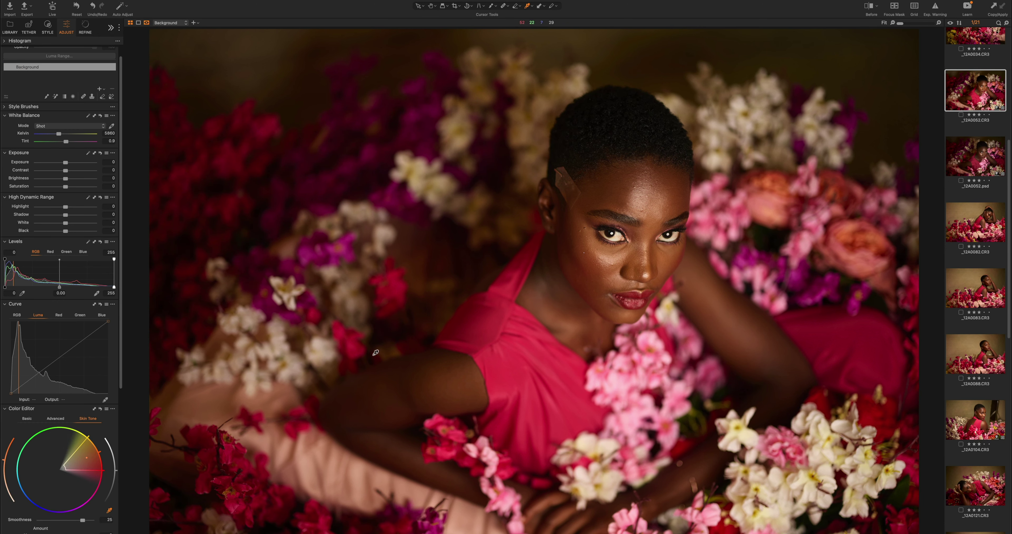
View the selected skin tone colour range and reduce its smoothness to 1.7
scroll(80, 480, down, 2)
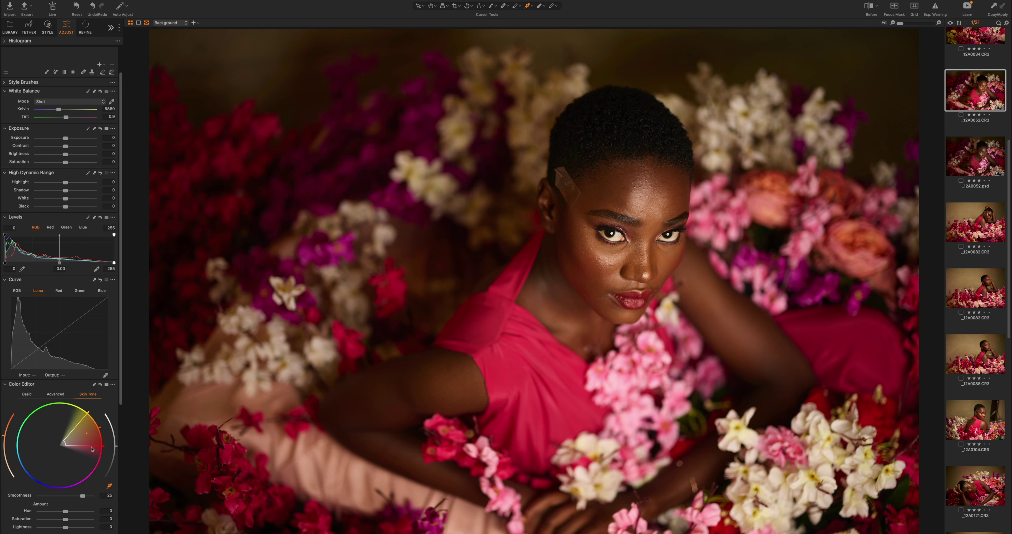
scroll(101, 490, down, 5)
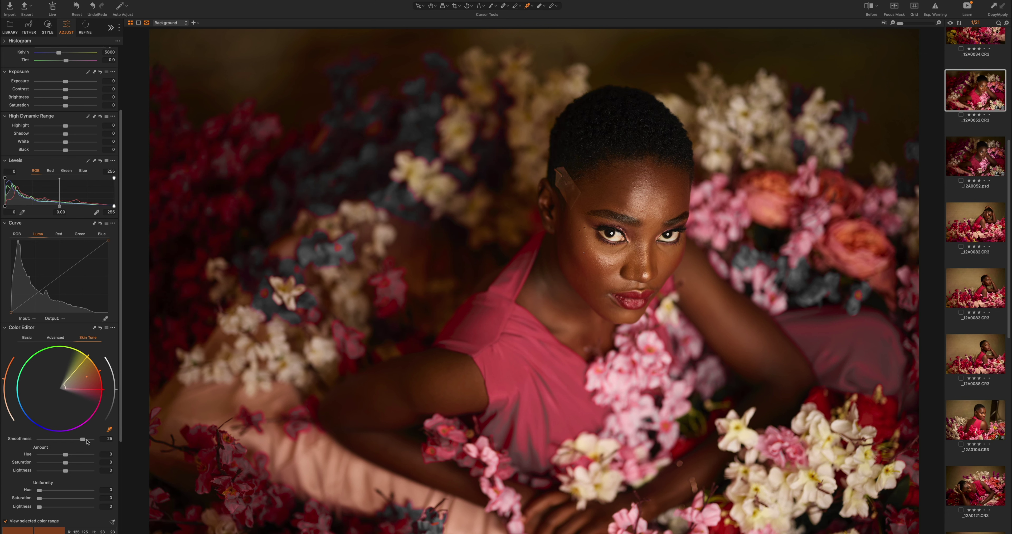
drag(87, 440, 44, 436)
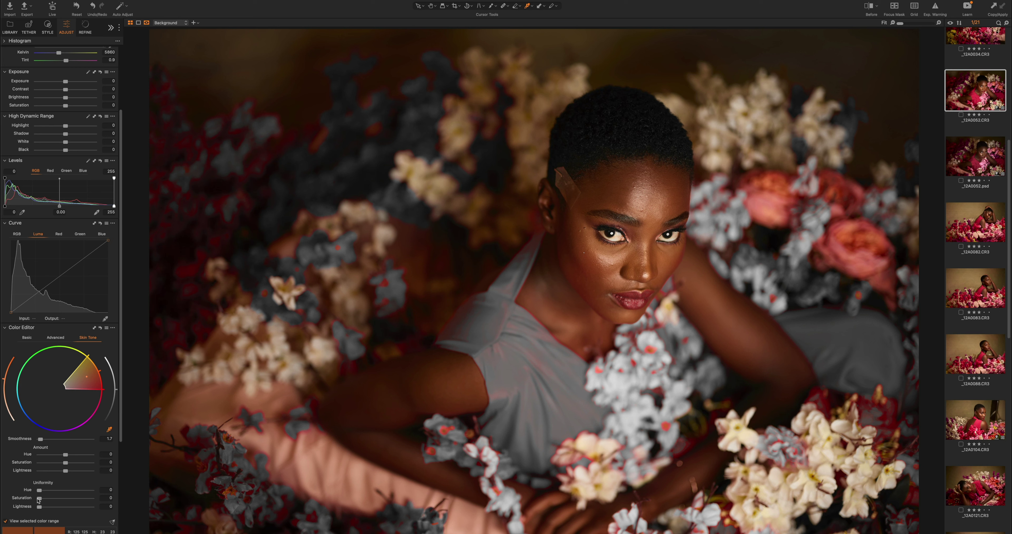
Create a masked layer from the skin tone selection and toggle the layer to check it
click(114, 328)
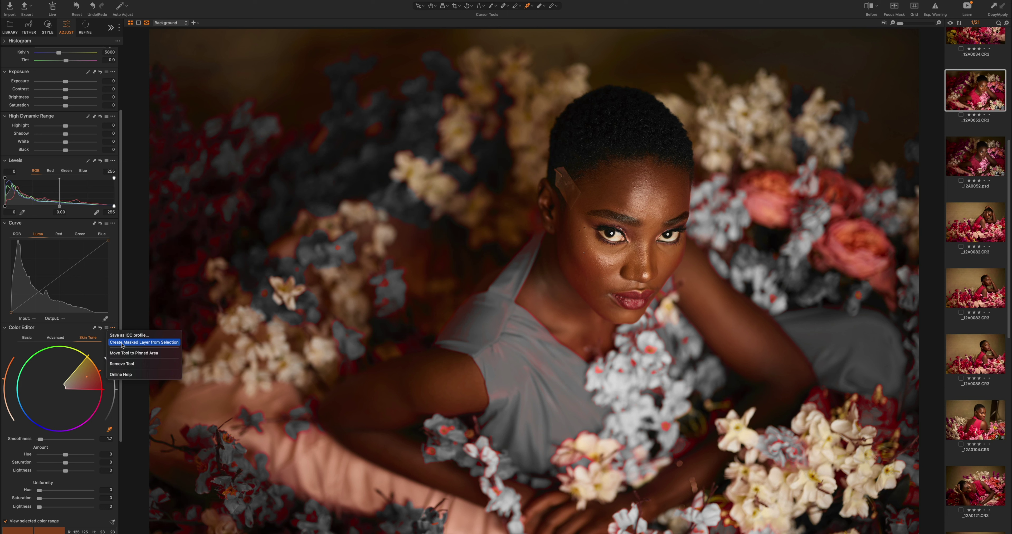
click(151, 343)
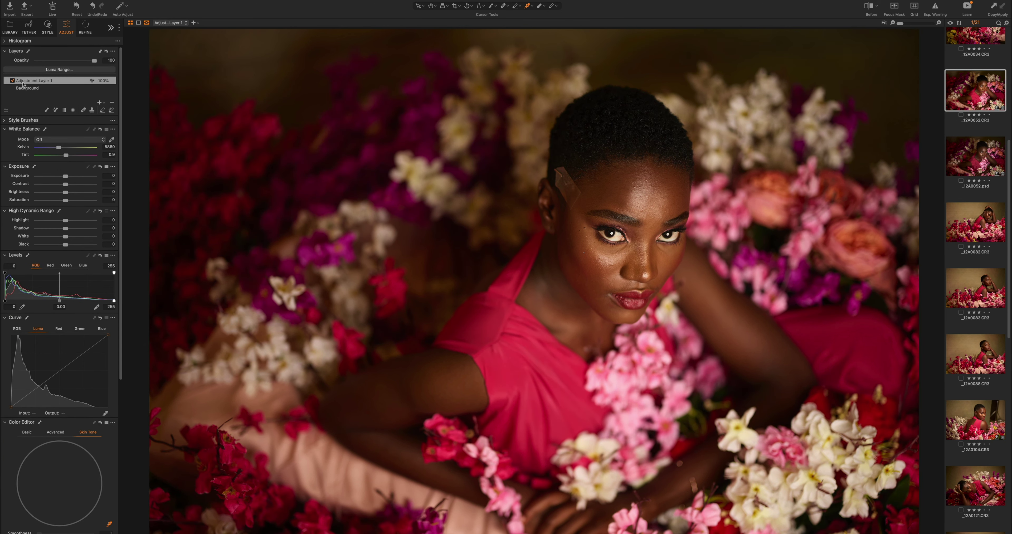
click(13, 80)
click(13, 81)
Try brightening the masked skin with the Levels highlight point at 154 and 146, and return it to 255
drag(114, 301, 71, 300)
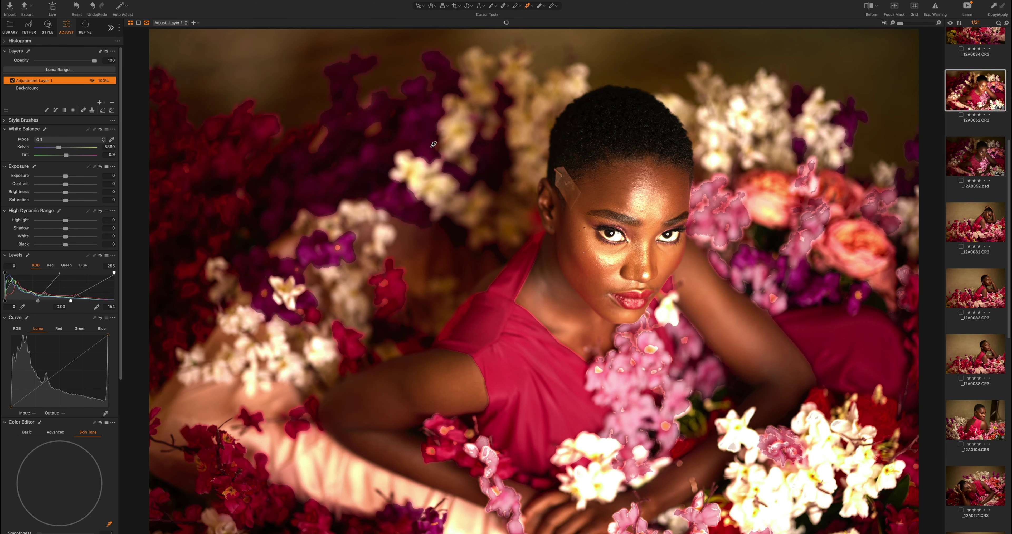
drag(67, 301, 64, 301)
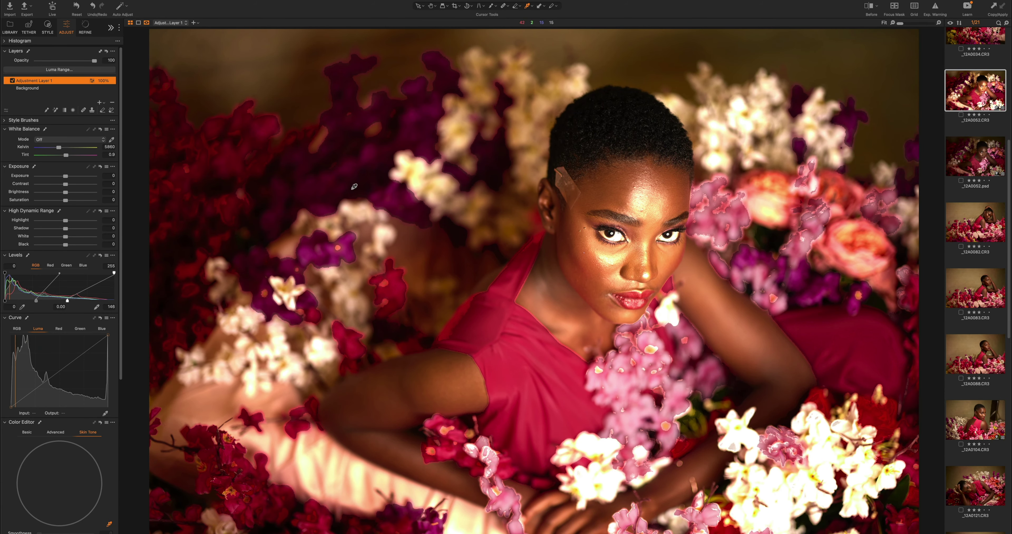
drag(67, 301, 127, 302)
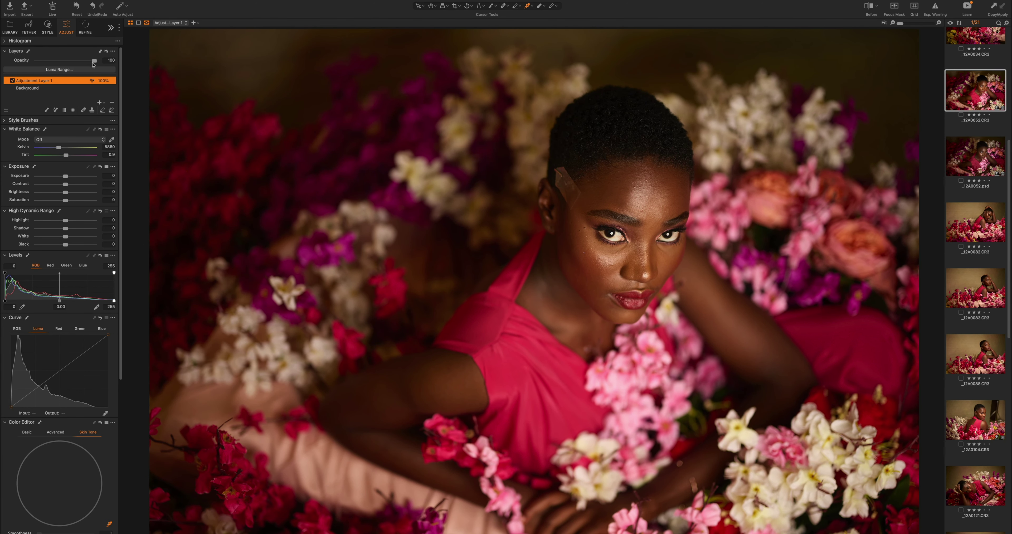
Display the skin layer's mask in the Luma Range dialog and close the dialog without applying
click(51, 69)
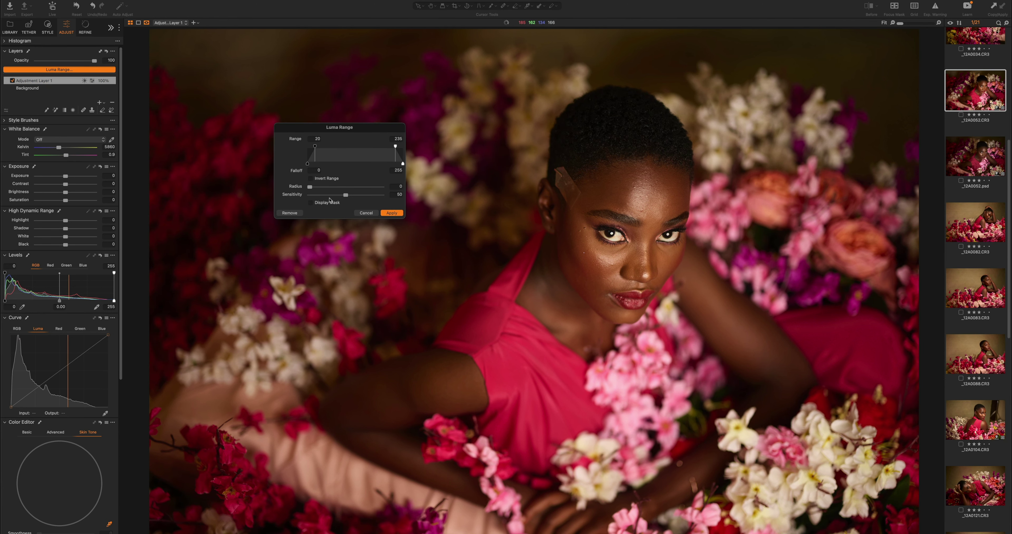
click(311, 202)
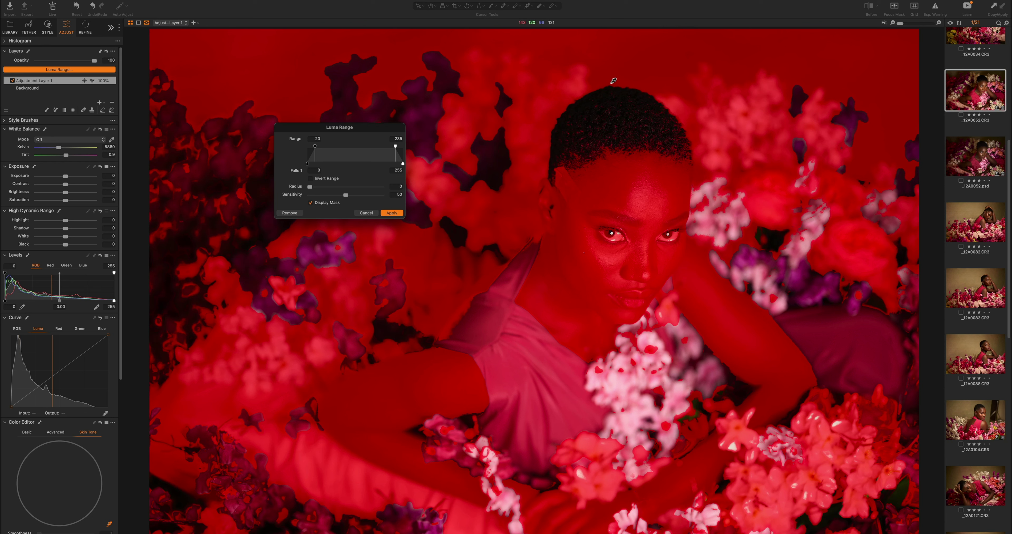
click(366, 212)
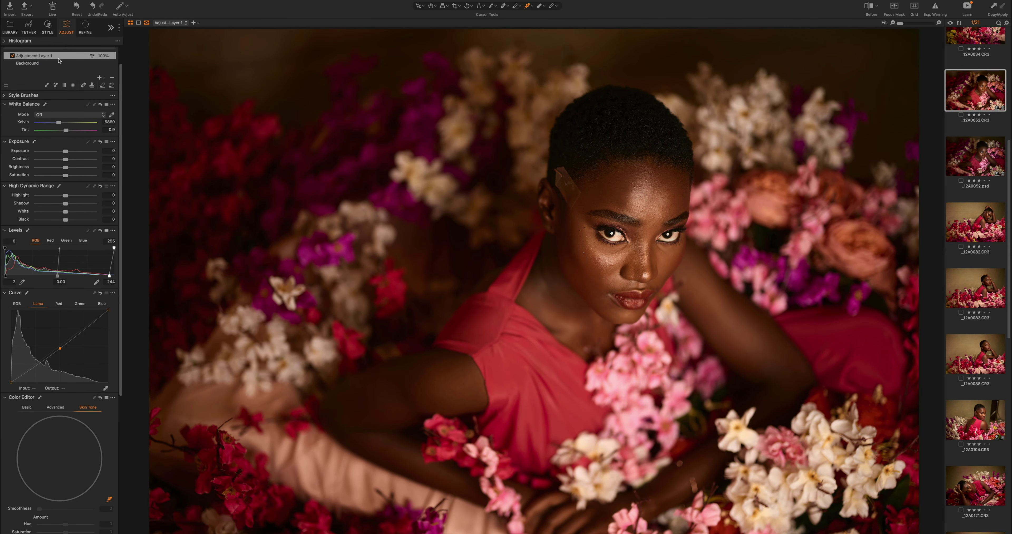
Add a filled adjustment layer with its saturation lowered to -12, and toggle the layer to compare
scroll(62, 71, up, 2)
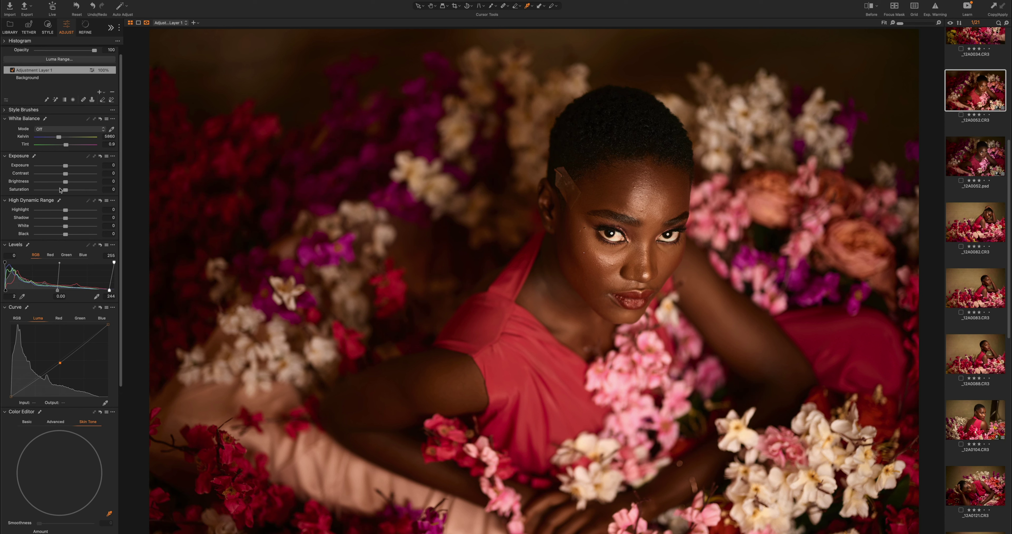
click(100, 93)
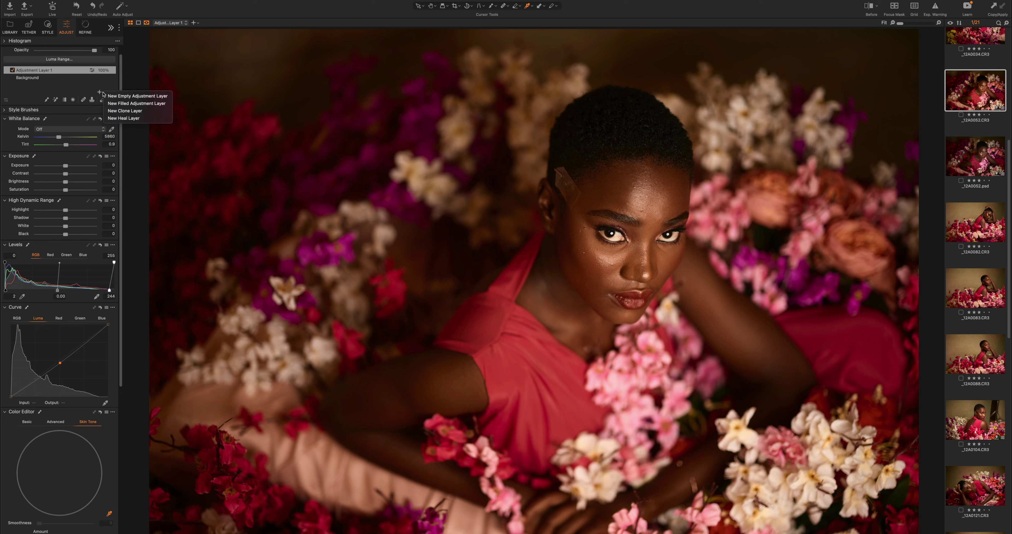
click(115, 104)
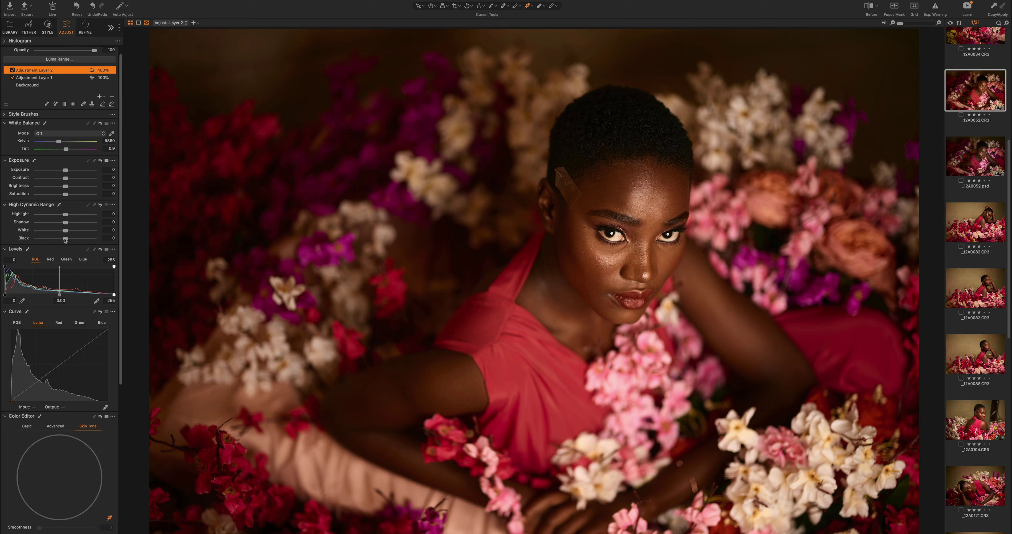
mouse_move(65, 196)
mouse_down()
mouse_move(50, 196)
mouse_move(62, 195)
mouse_up()
click(12, 70)
click(12, 70)
Rename the new filled layer as Saturation and the masked skin layer as Face
double_click(34, 69)
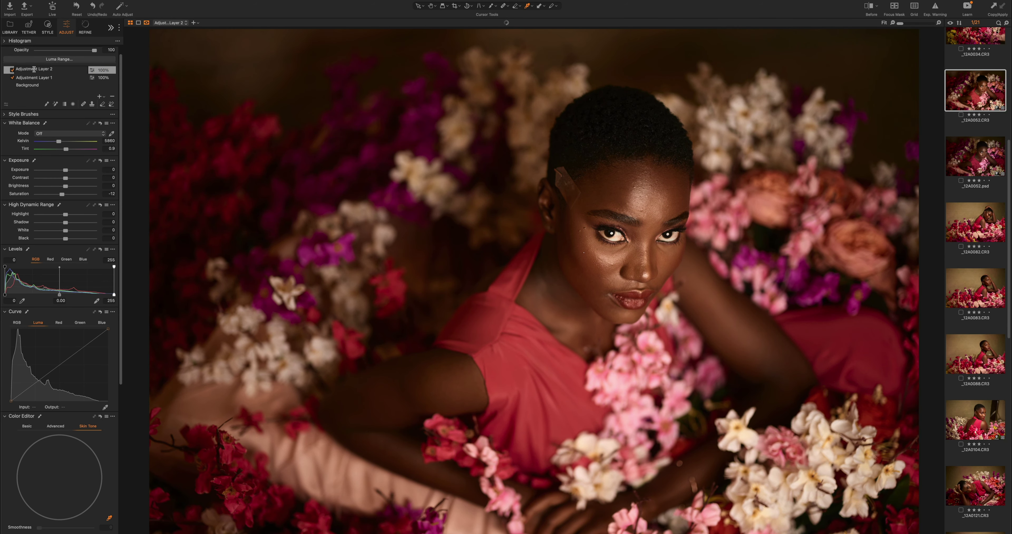
drag(50, 69, 11, 70)
text(Saruration)
key(Return)
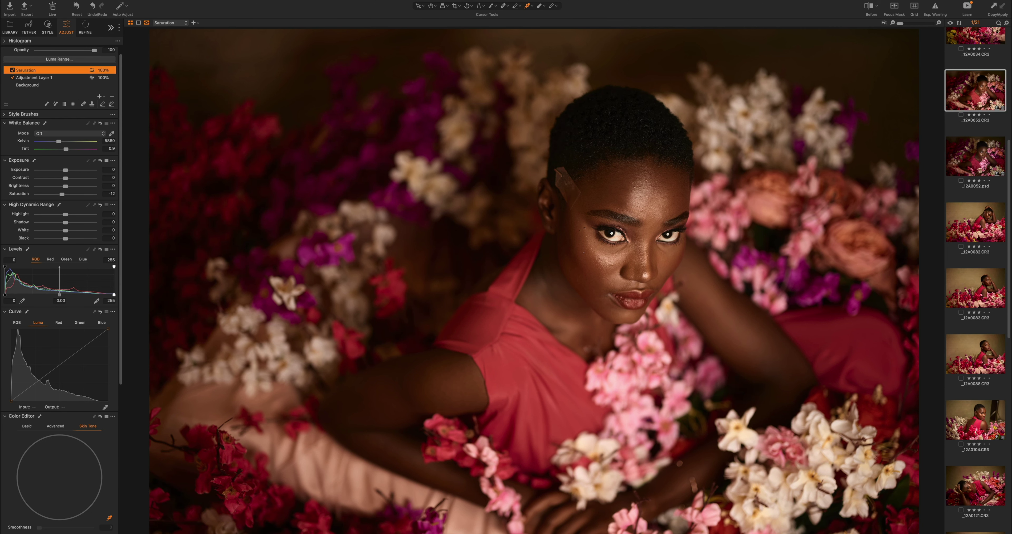
click(30, 77)
double_click(30, 77)
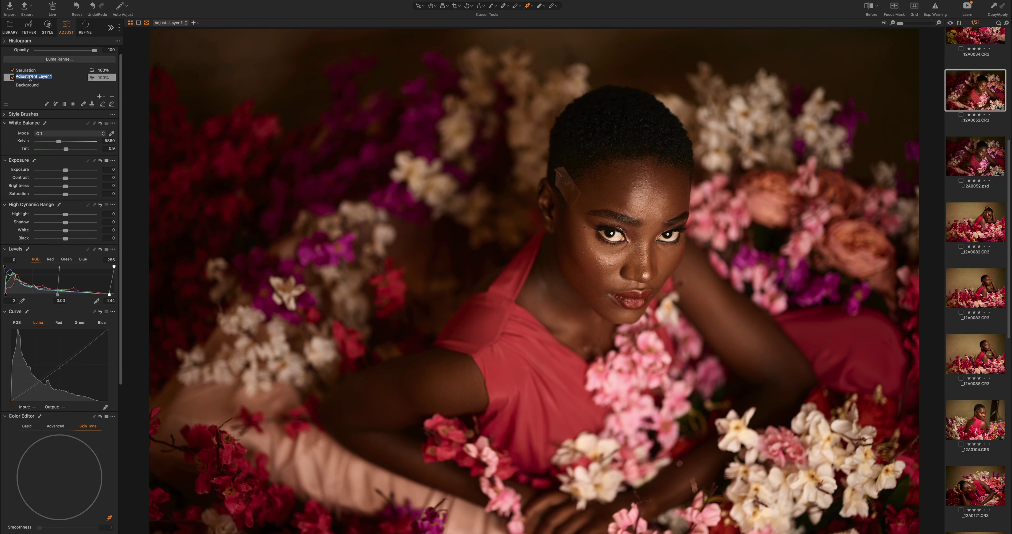
text(Face)
key(Return)
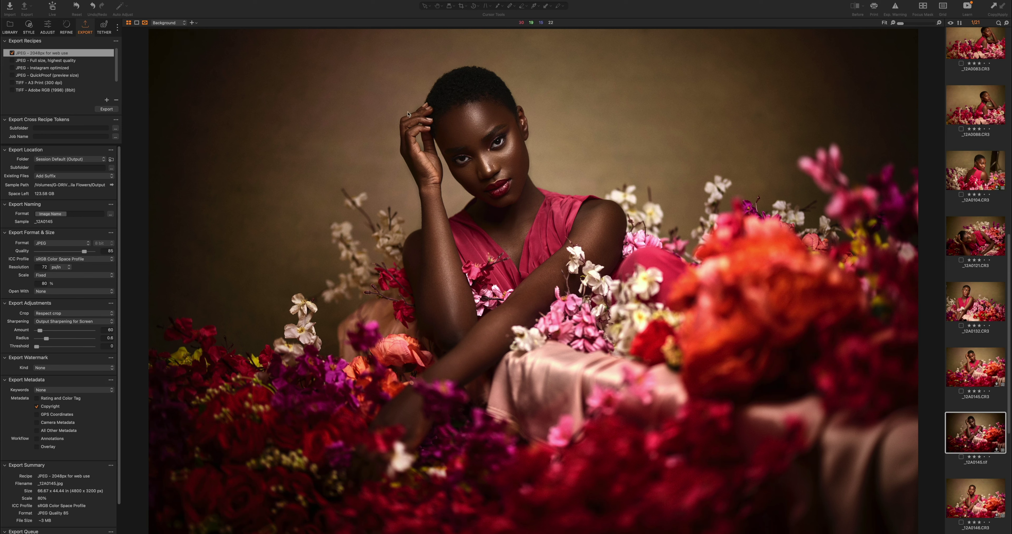
Look through the export recipes and examine the settings of the full size, highest quality and Instagram optimized JPEG recipes
scroll(114, 75, down, 3)
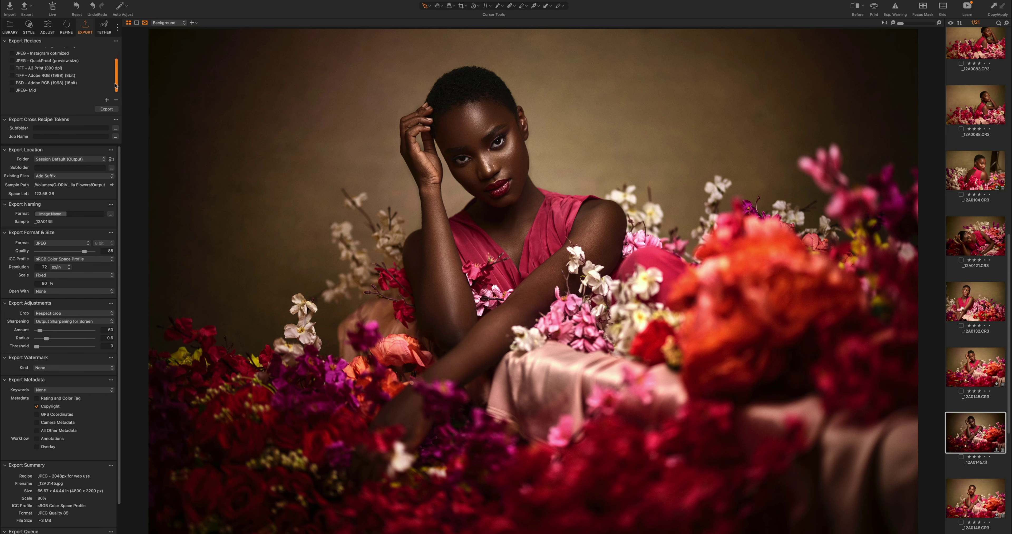
scroll(71, 71, up, 3)
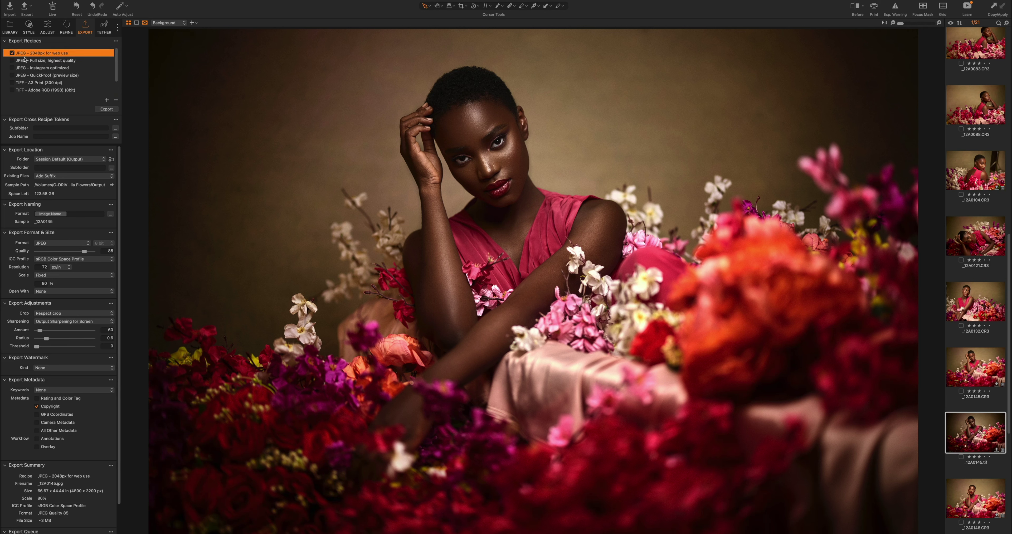
click(46, 61)
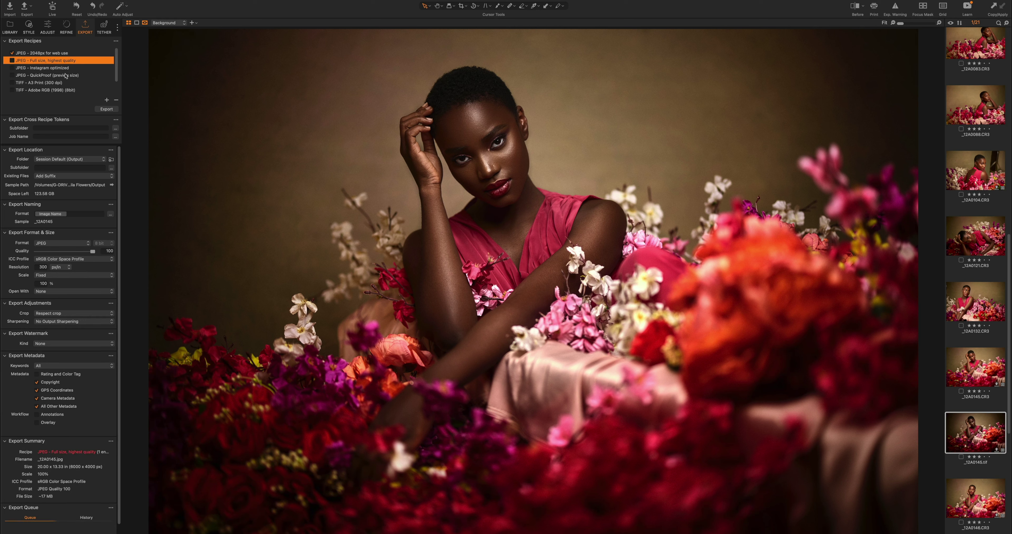
click(63, 70)
scroll(62, 82, down, 2)
scroll(98, 91, up, 2)
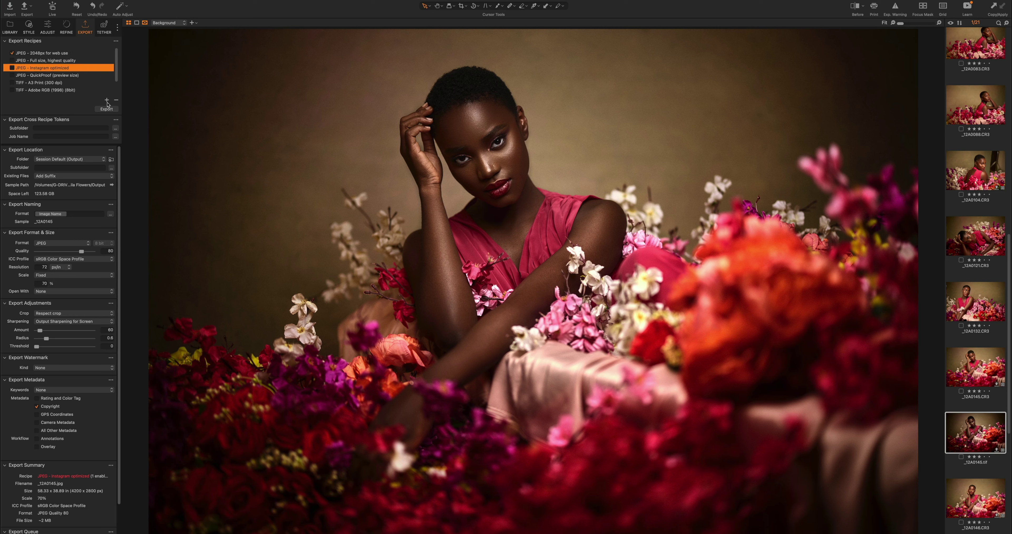
click(93, 60)
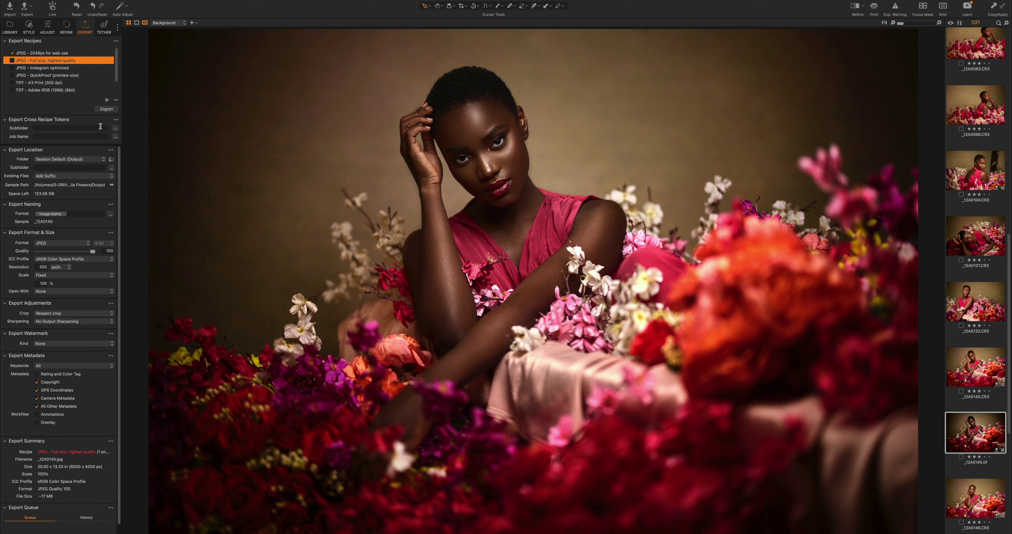
Add a new export recipe and name it with the owner's first name followed by "Export"
click(106, 101)
click(115, 103)
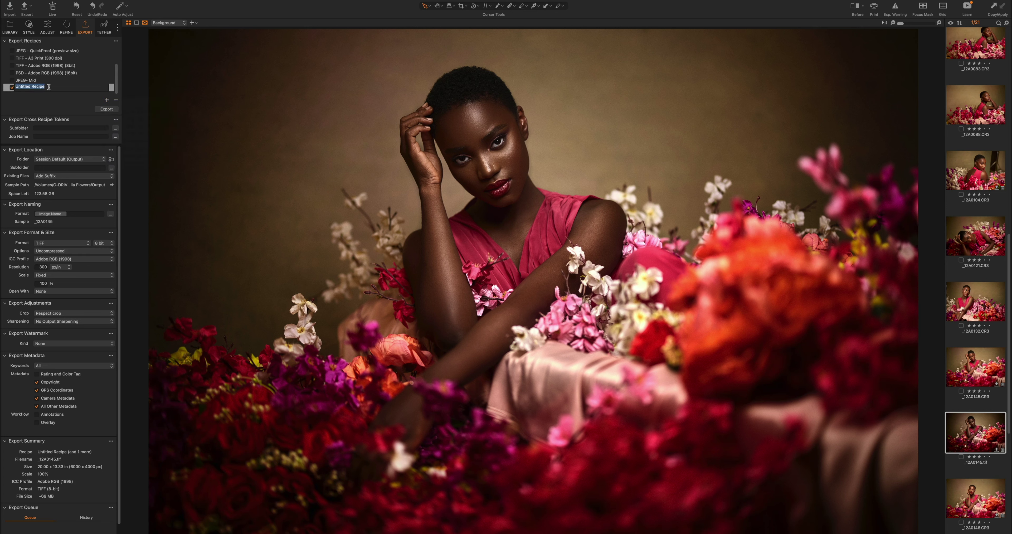
text(P)
text(rince's Export)
click(45, 82)
click(42, 89)
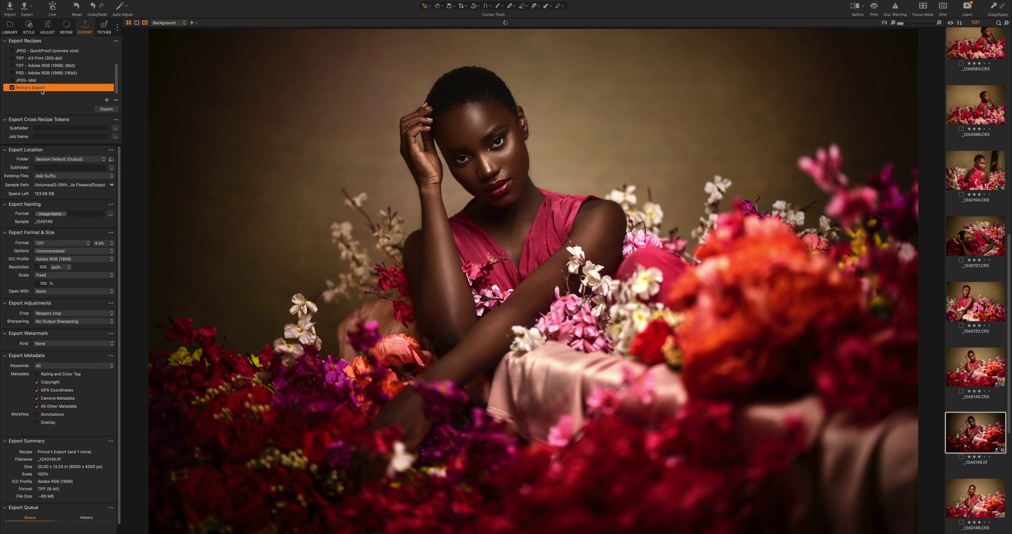
Set the new recipe's format to JPEG, keeping the Adobe RGB (1998) profile, and delete the recipe
click(24, 80)
click(22, 87)
click(53, 244)
click(53, 236)
click(65, 260)
click(64, 270)
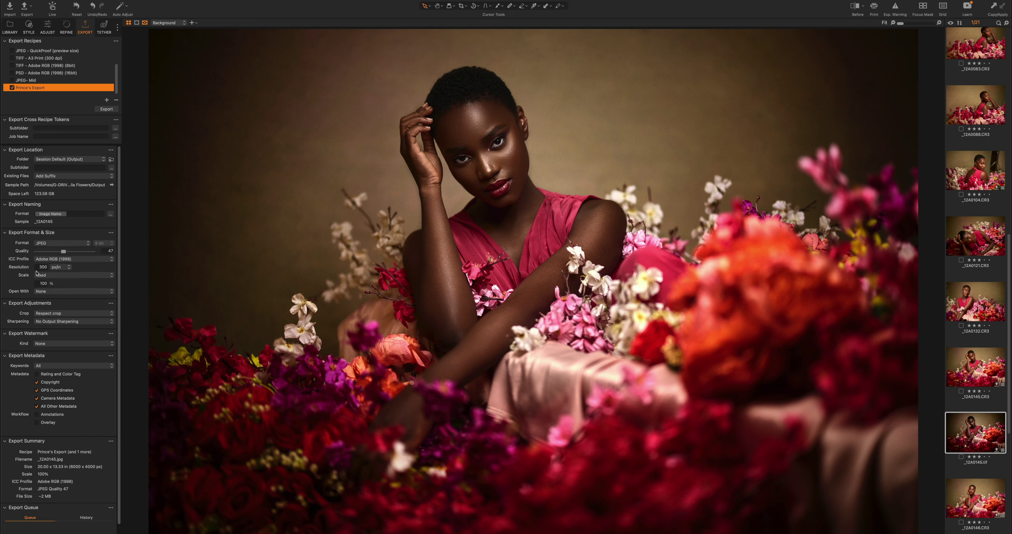
click(116, 101)
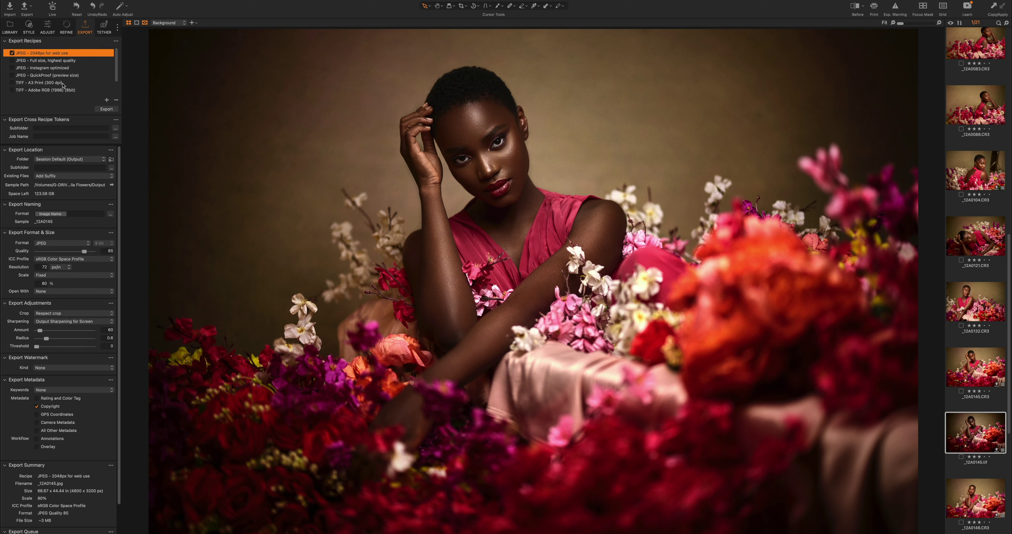
Compare the settings of the Instagram optimized and 2048px for web use JPEG recipes and inspect the portrait at 100%
click(47, 68)
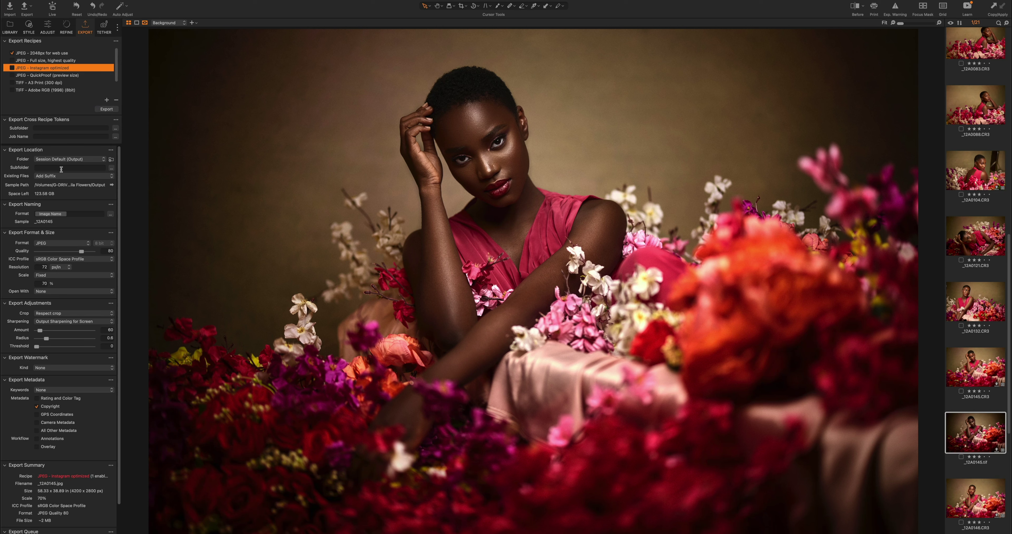
click(41, 53)
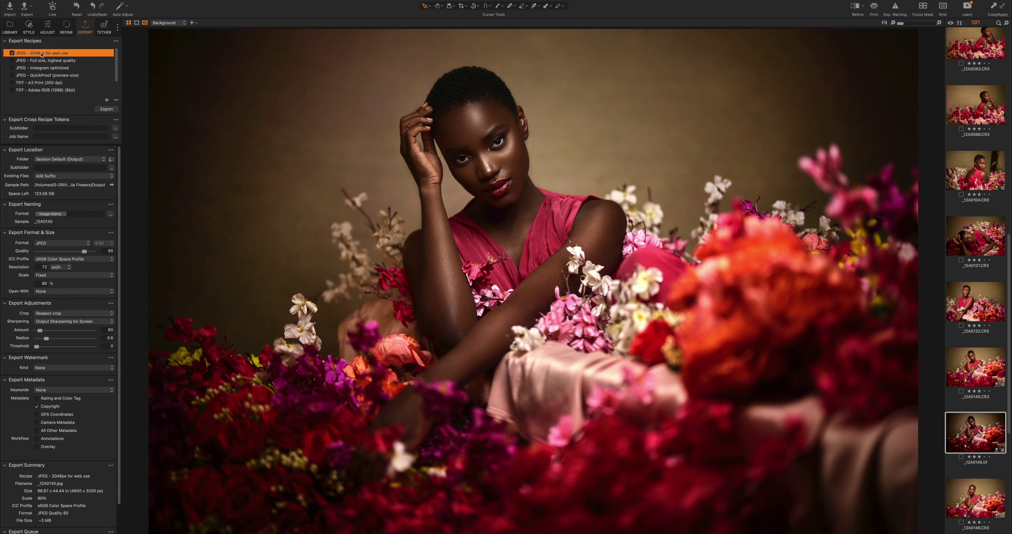
key(super+alt+0)
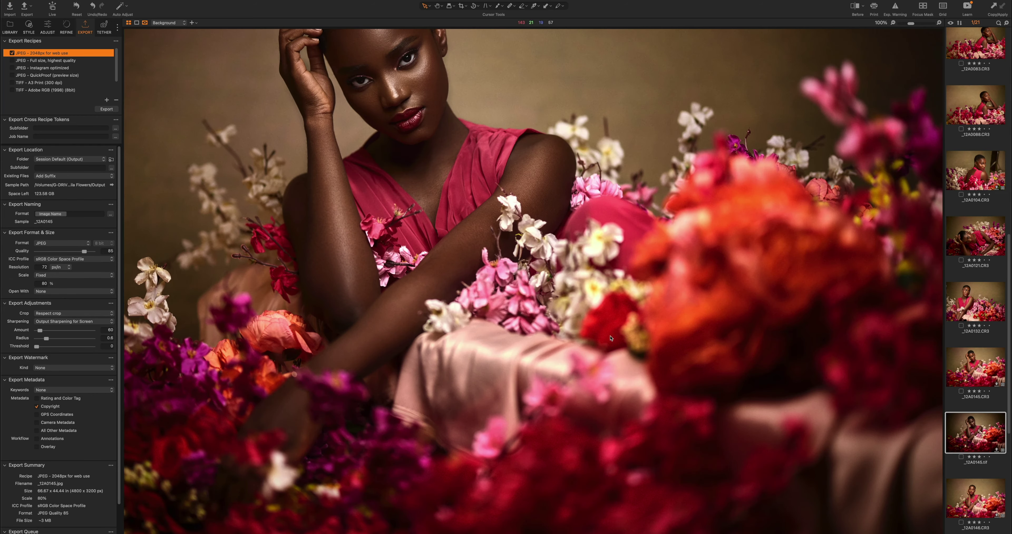
key(super+0)
Add the photo _12A0146.psd to the selection together with _12A0145.tif
scroll(974, 443, down, 3)
scroll(973, 443, down, 2)
super+click(978, 486)
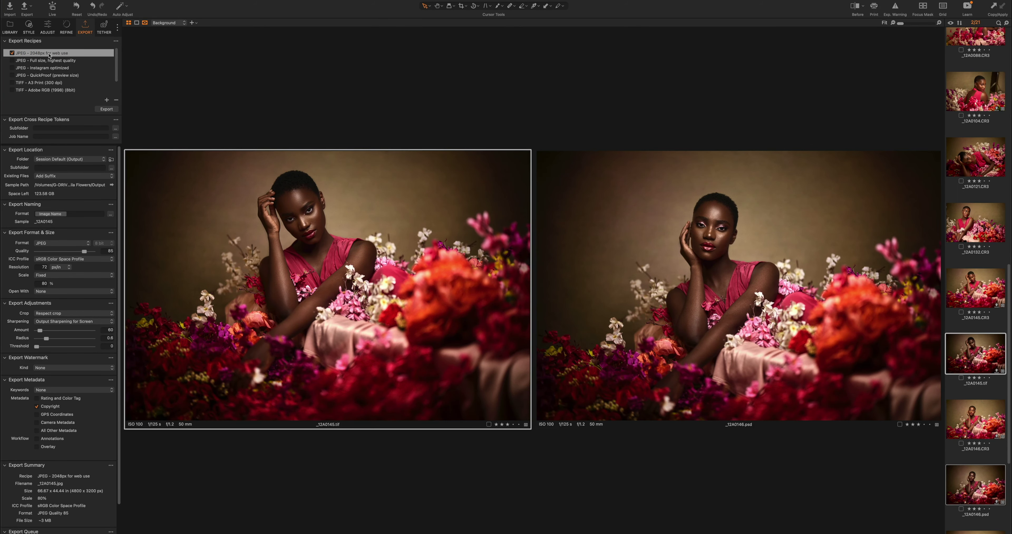
Set the export subfolder of the 2048px for web use recipe to Website
click(42, 167)
text(WE)
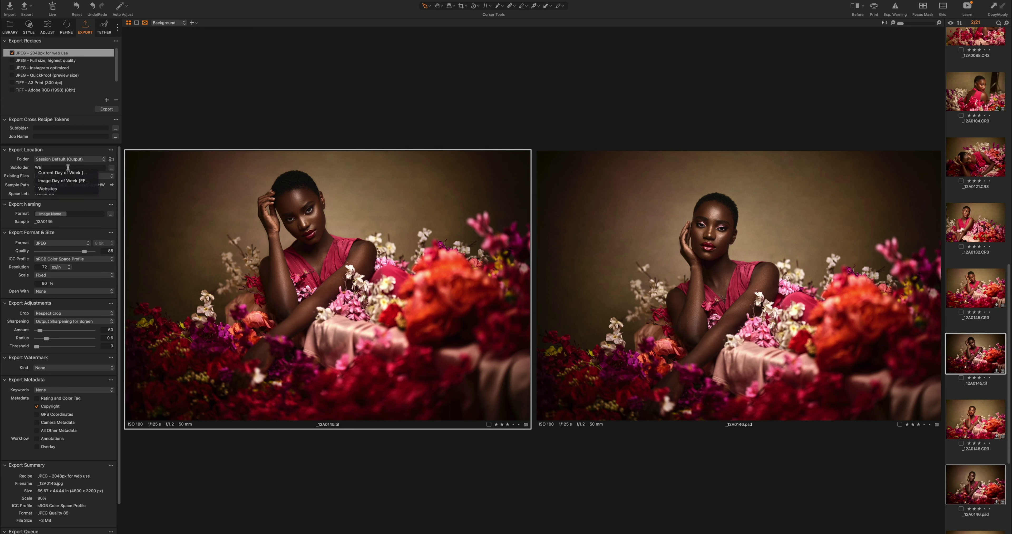
key(BackSpace)
text(ebsite)
click(26, 172)
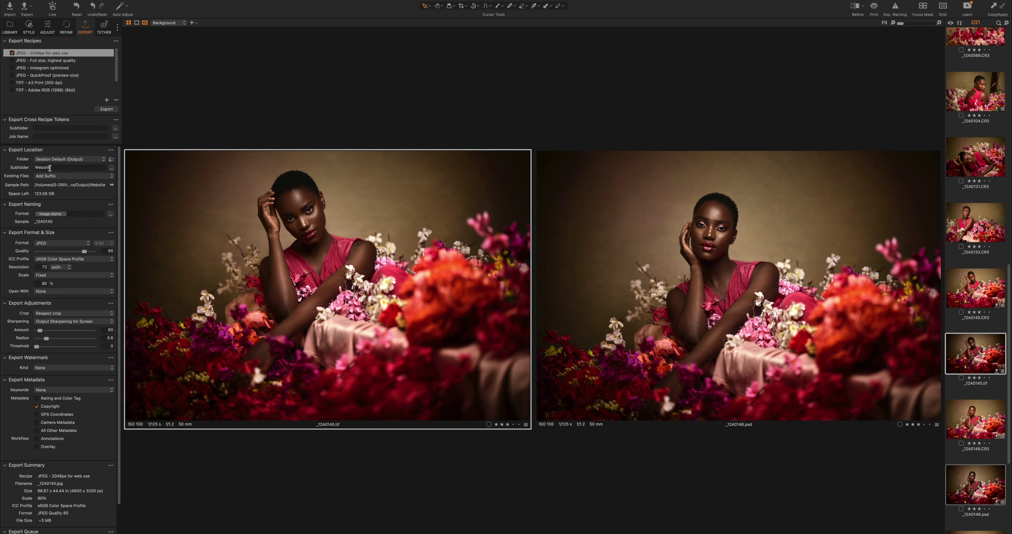
Enable the full size, highest quality JPEG recipe and set its export subfolder to Print
scroll(35, 88, down, 1)
scroll(38, 82, up, 1)
click(34, 61)
click(11, 60)
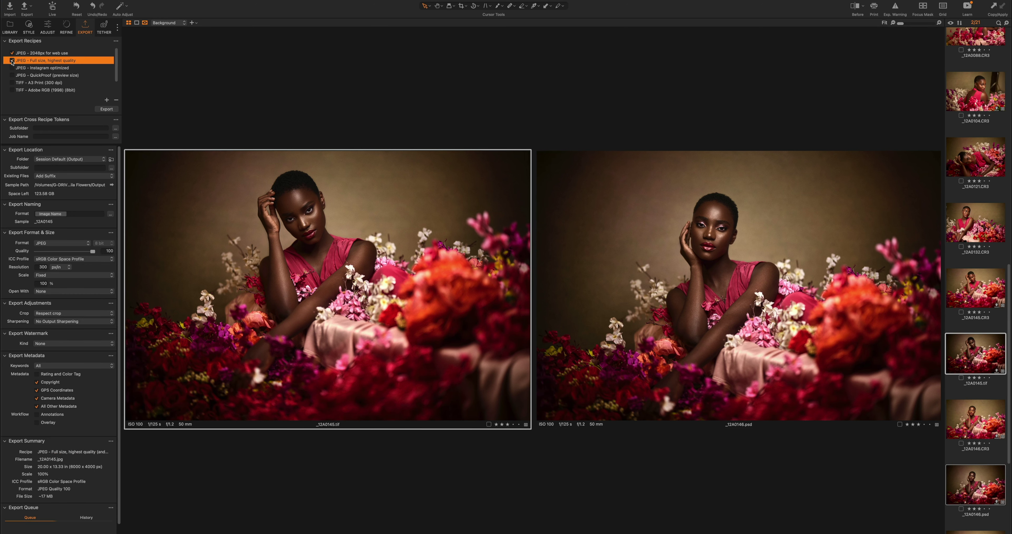
click(47, 167)
text(Print)
Enable the Instagram optimized recipe with the subfolder IG, and export the two selected photos with all enabled recipes
scroll(55, 81, down, 1)
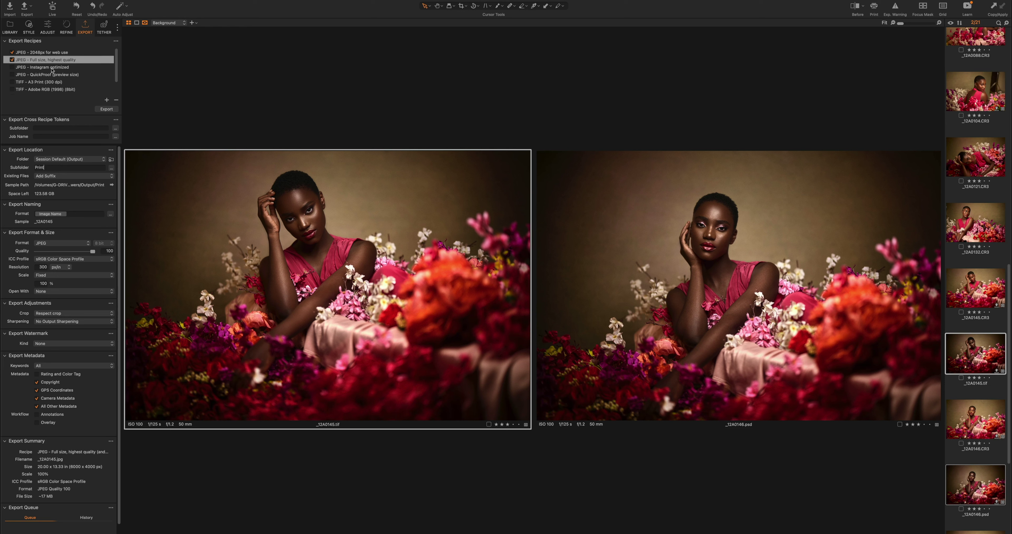
click(52, 67)
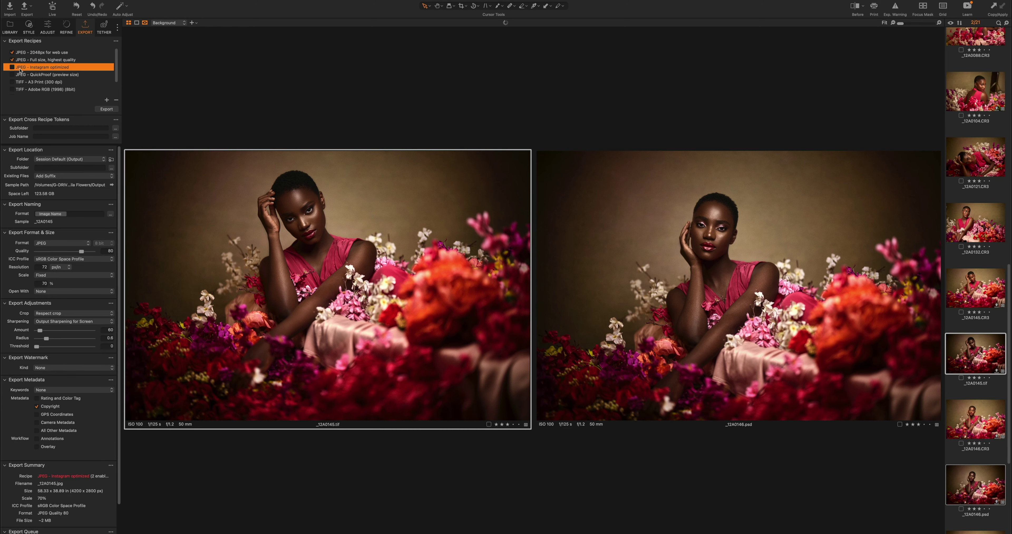
click(45, 166)
text(IG)
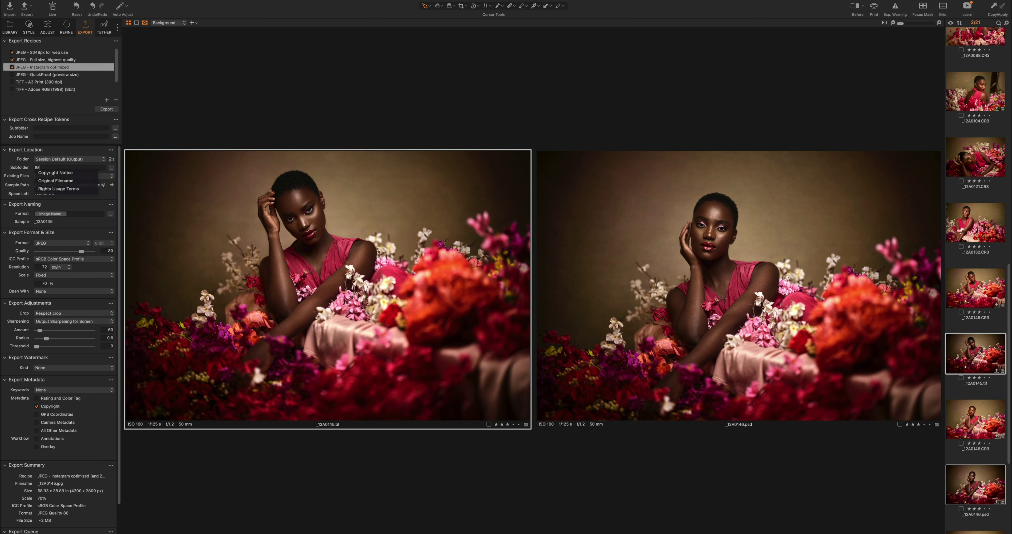
key(Return)
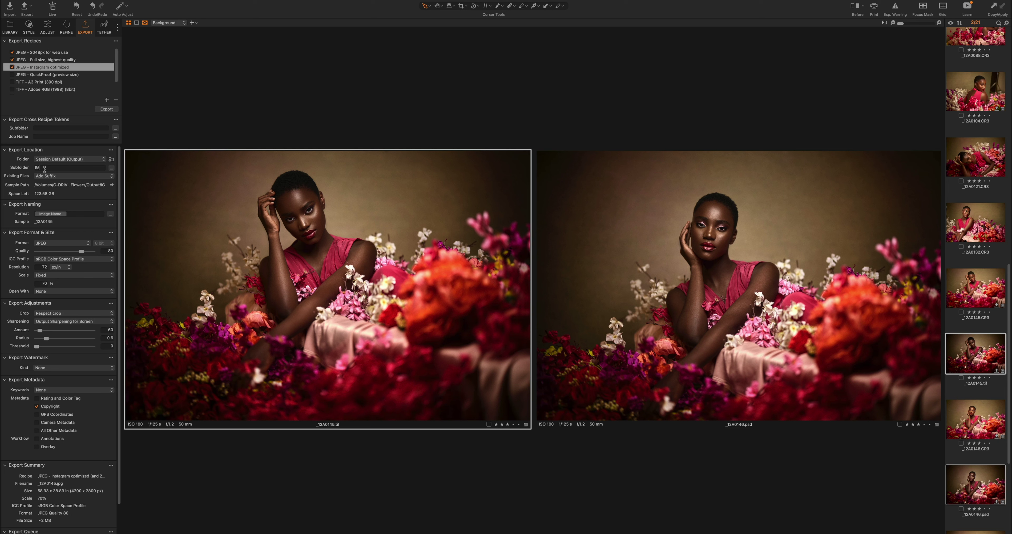
click(103, 109)
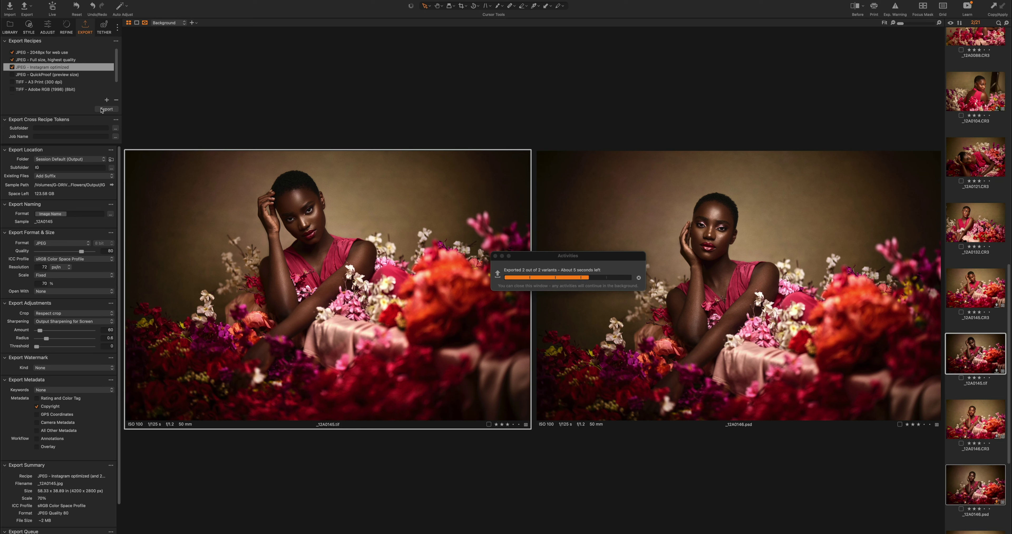
Locate the session's Output folder among the system folders in the library and expand it to view its subfolders
click(10, 26)
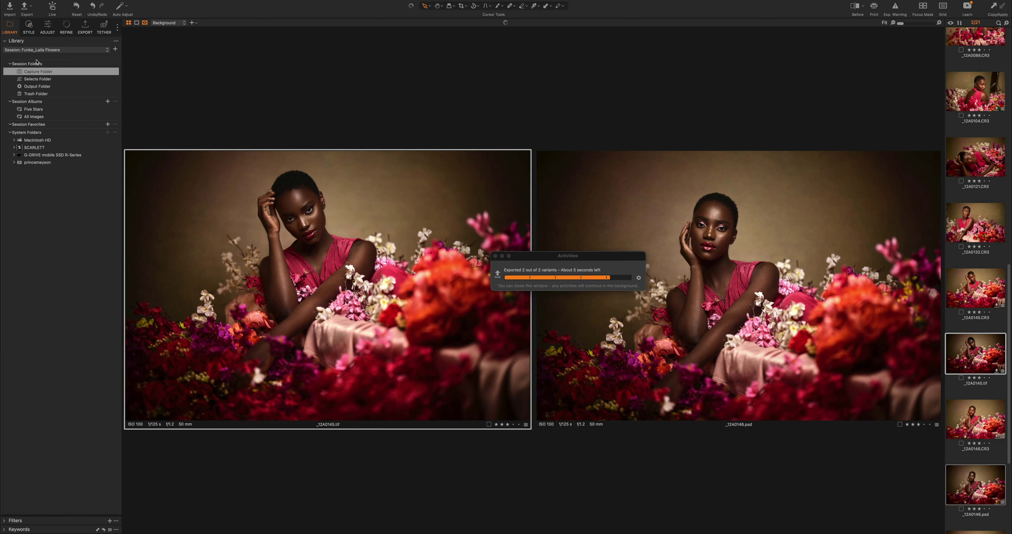
right_click(36, 86)
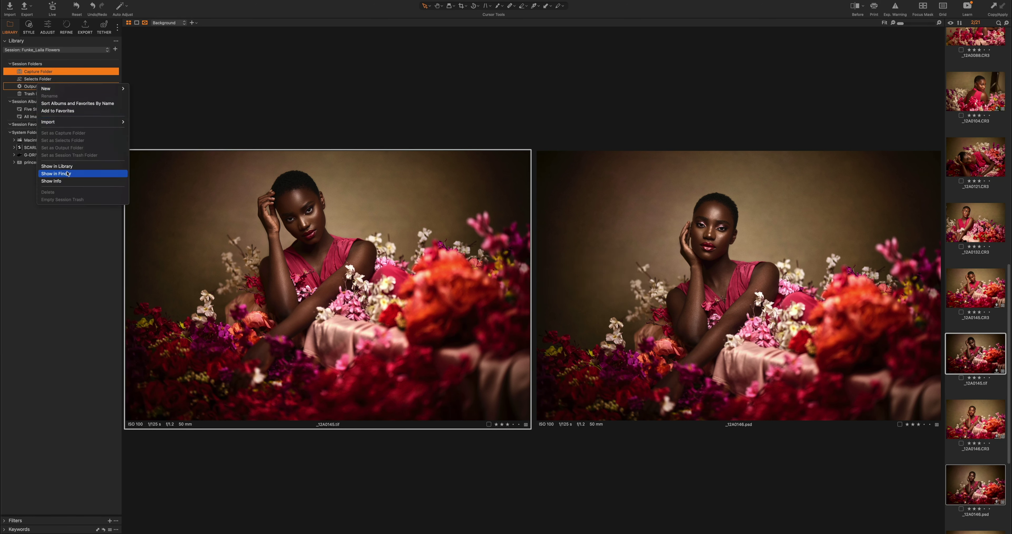
click(57, 166)
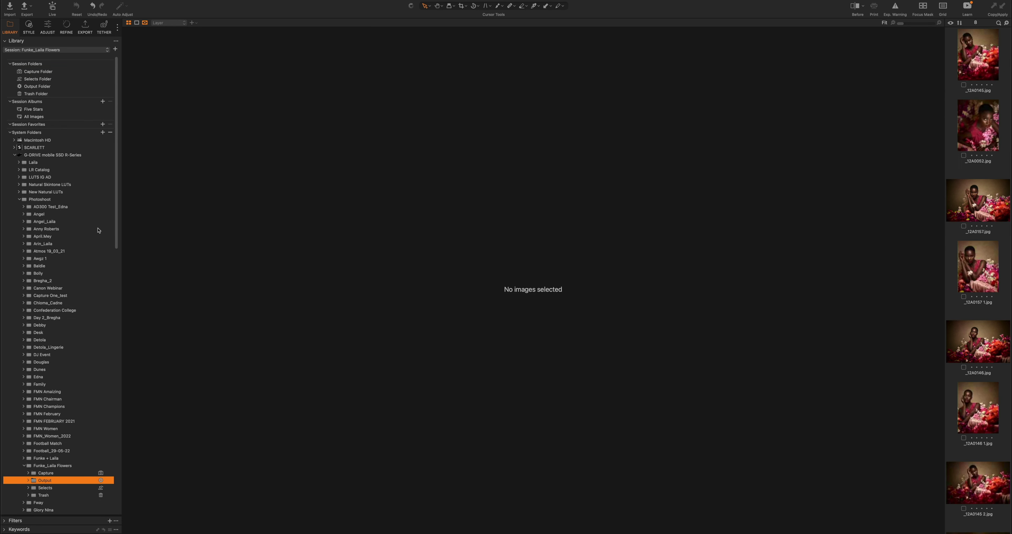
scroll(75, 467, down, 1)
click(28, 476)
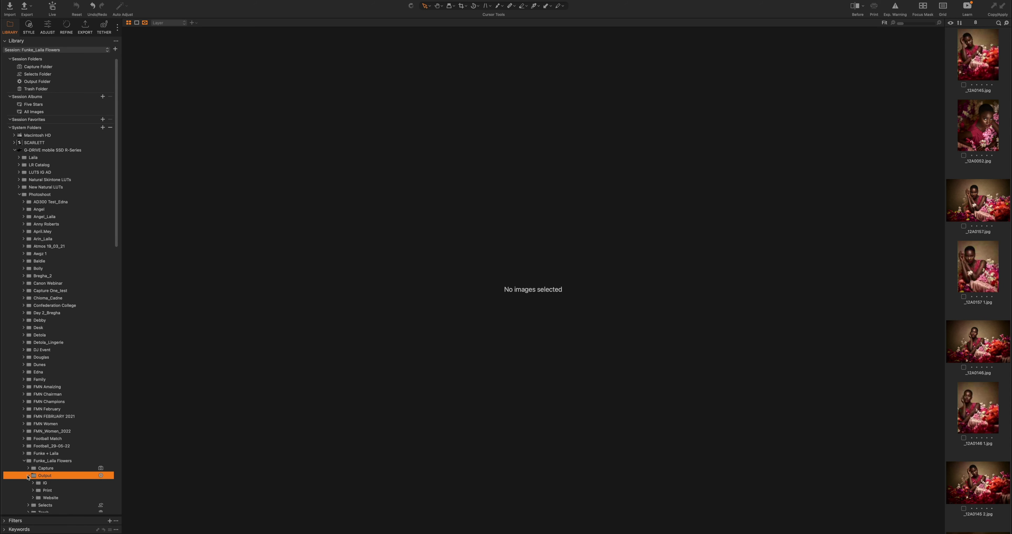
scroll(40, 464, down, 4)
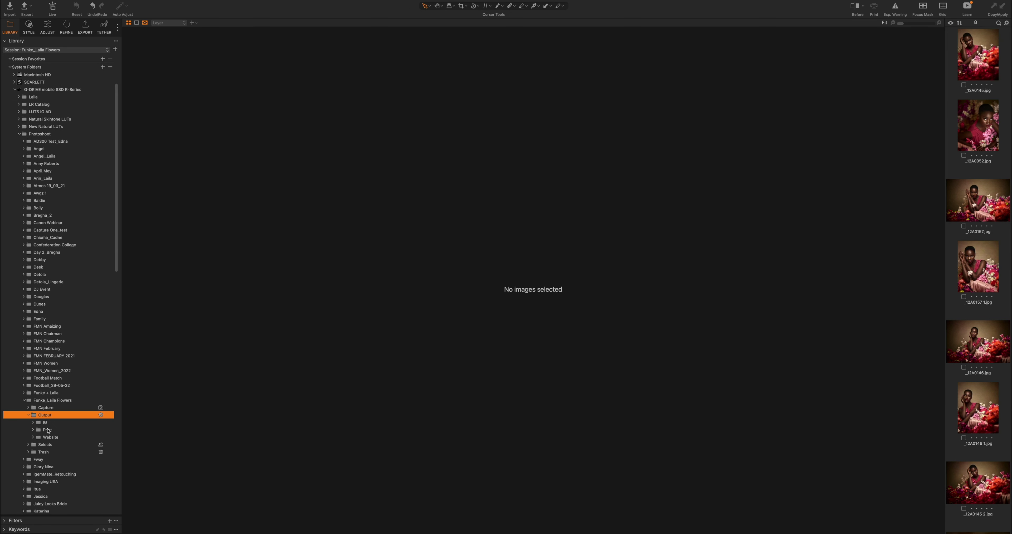
Reveal the Output folder in Finder and display its contents as icons
right_click(43, 417)
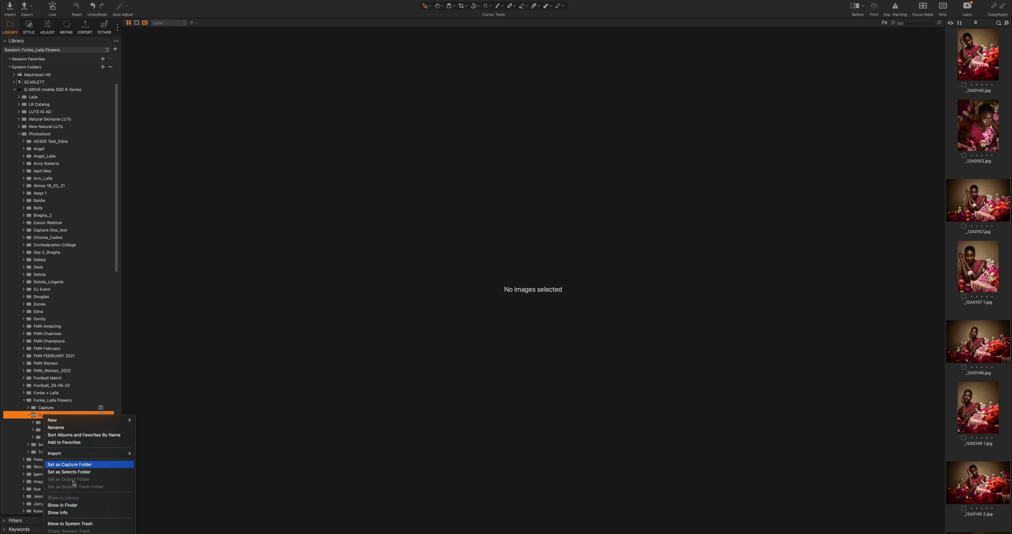
click(80, 506)
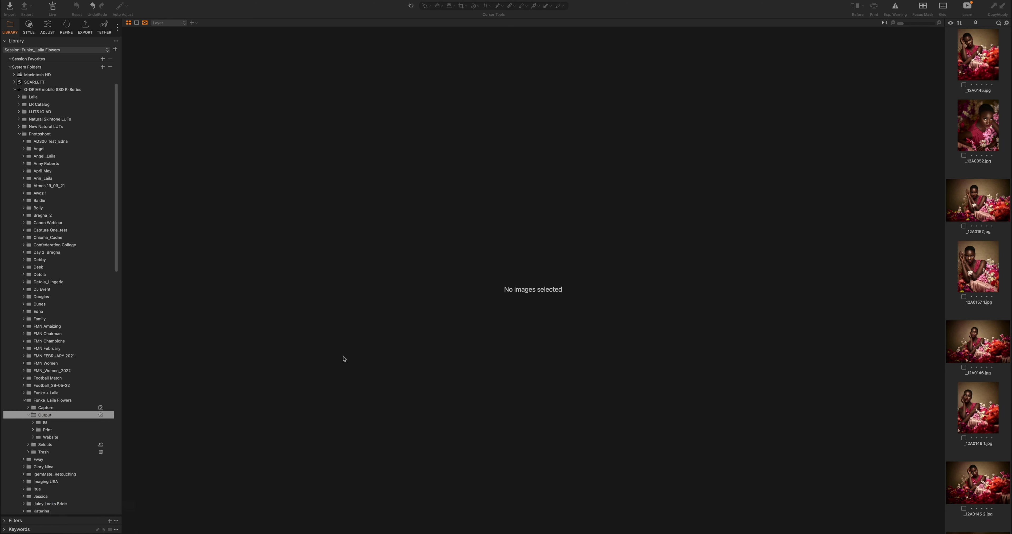
drag(336, 292, 372, 227)
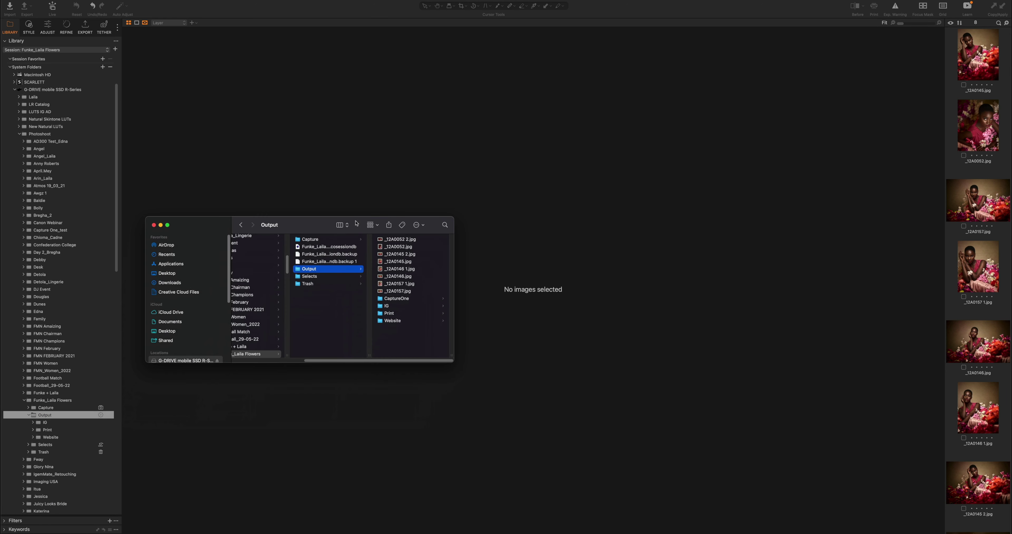
click(374, 225)
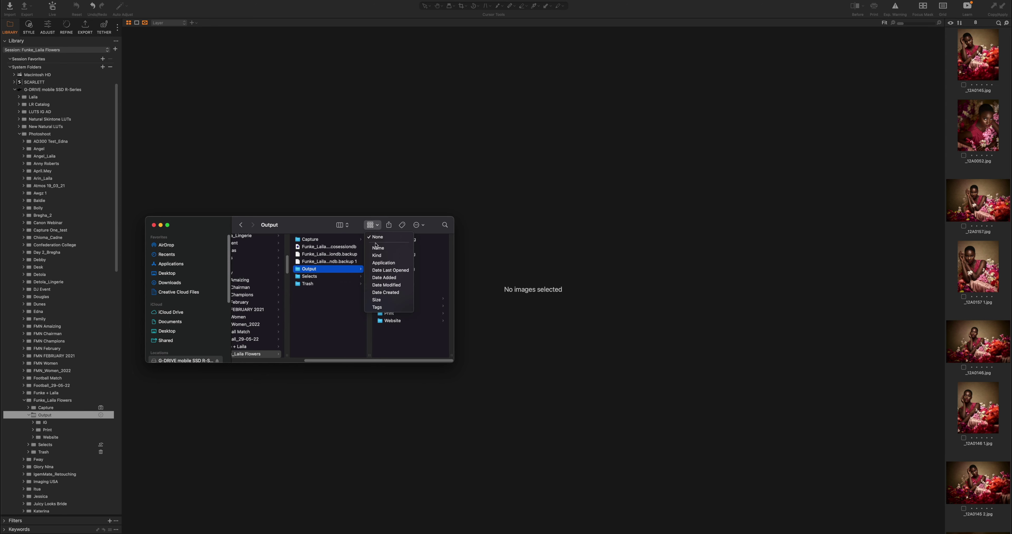
click(345, 235)
click(342, 225)
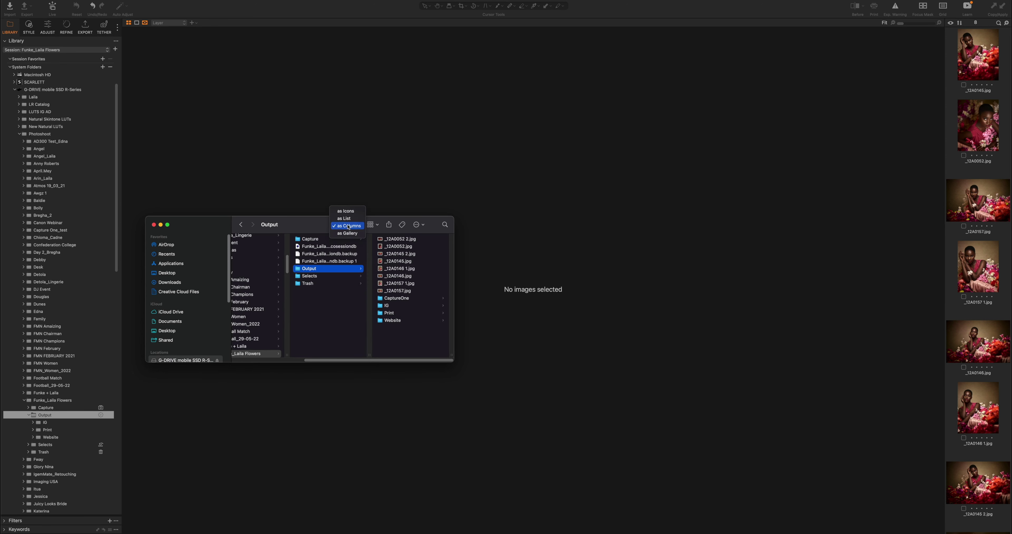
click(348, 210)
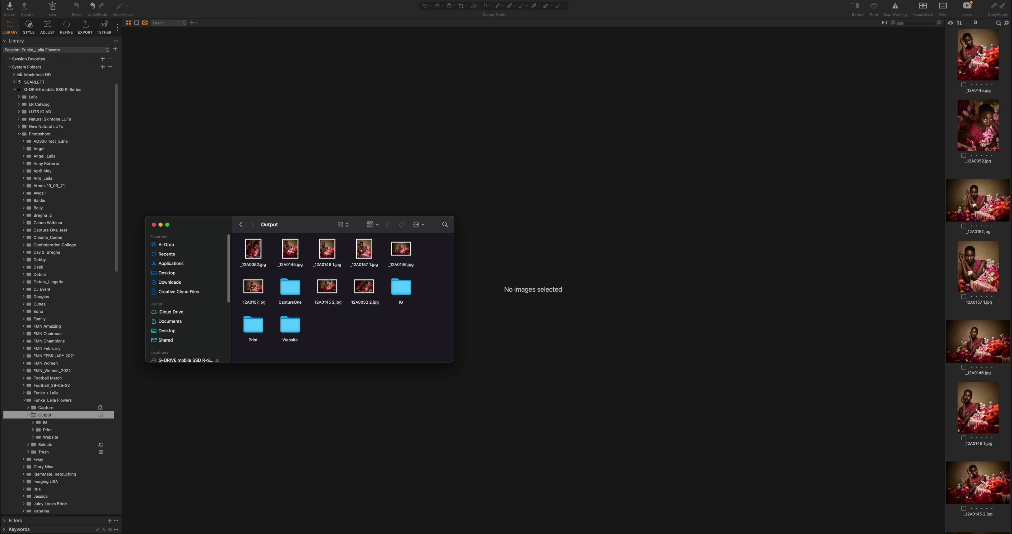
Open the IG folder and check the file information of _12A0145.jpg, closing the information window when done
double_click(404, 291)
click(291, 251)
click(253, 248)
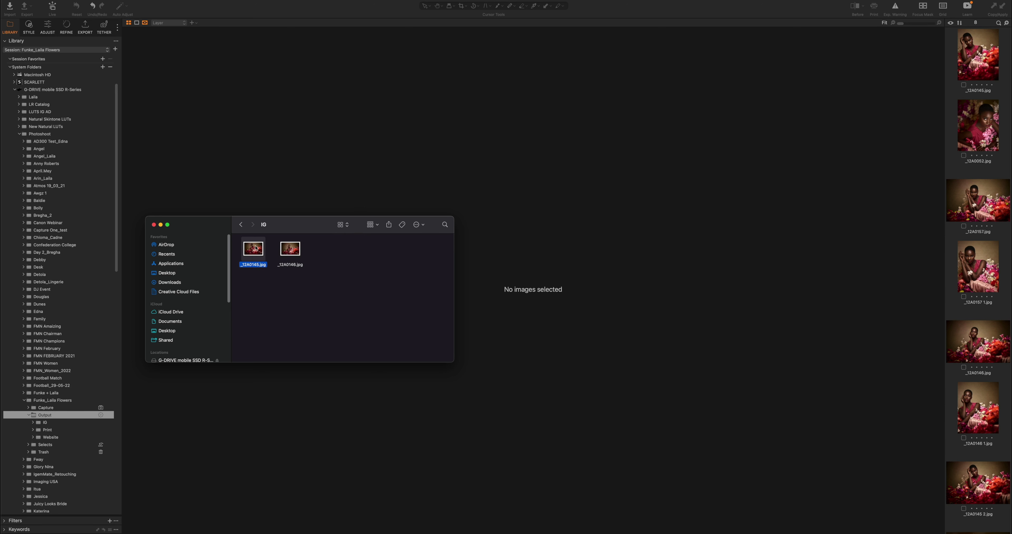
right_click(254, 245)
click(271, 279)
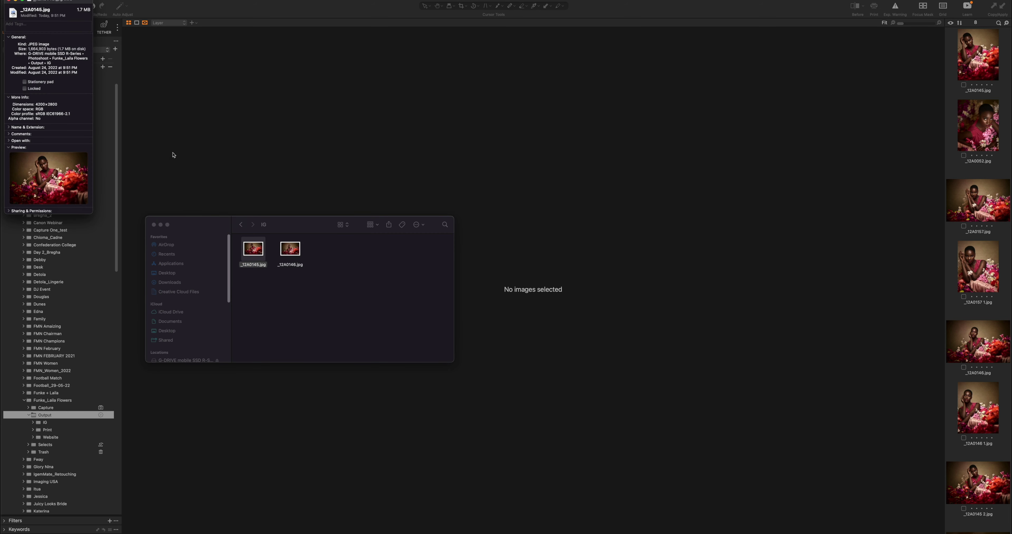
click(8, 1)
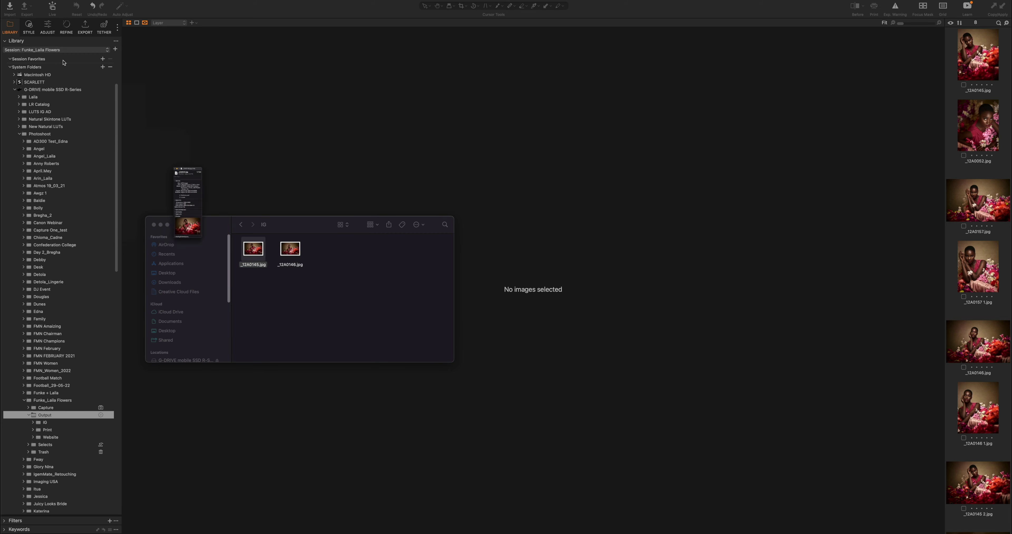
Return to the Output folder, open the Website folder and view the file information of its _12A0145.jpg
click(241, 225)
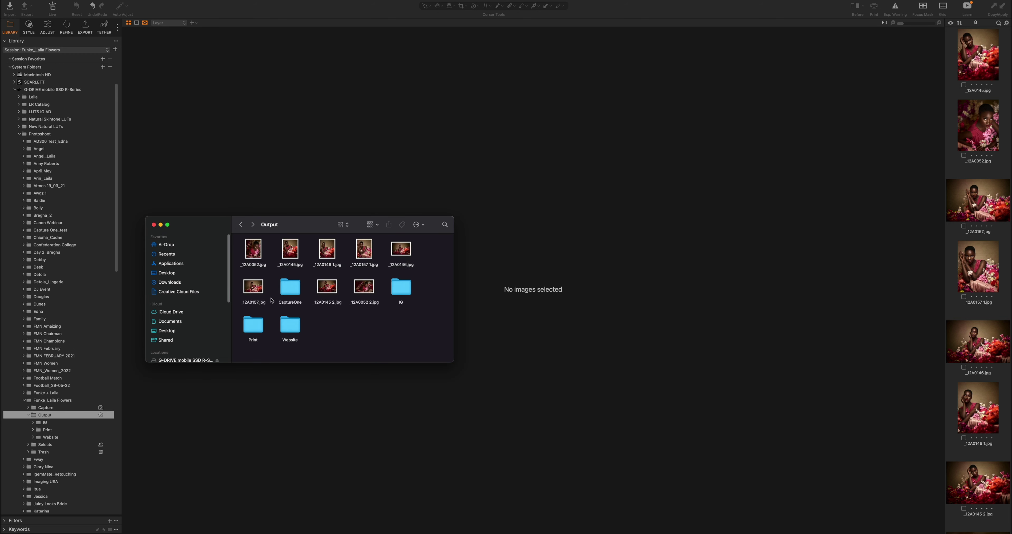
double_click(286, 323)
click(253, 249)
right_click(254, 247)
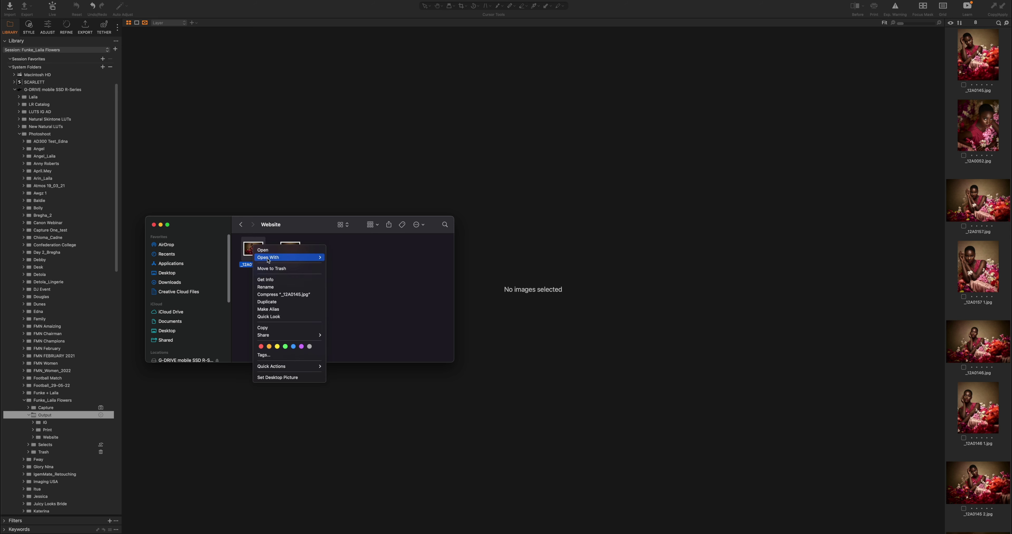
click(265, 280)
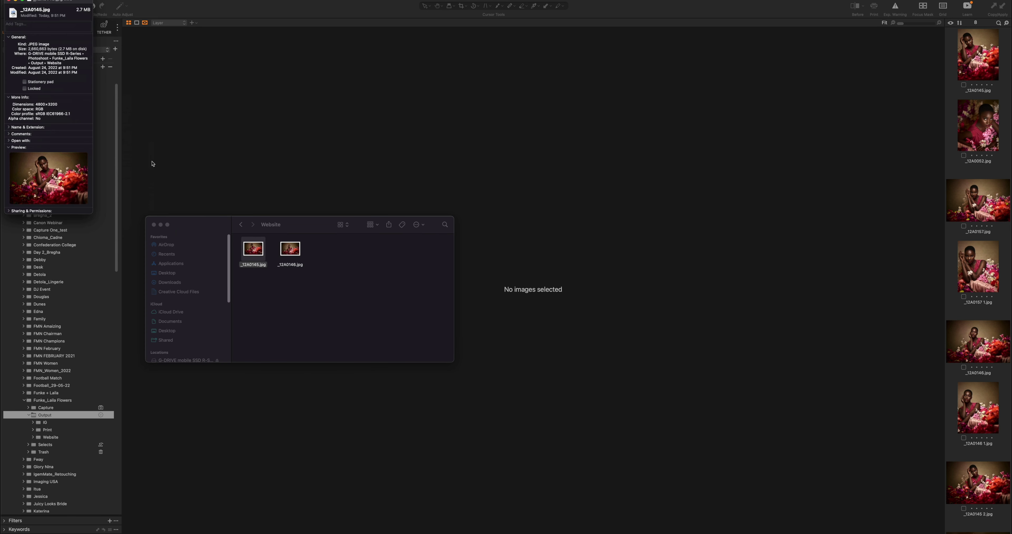